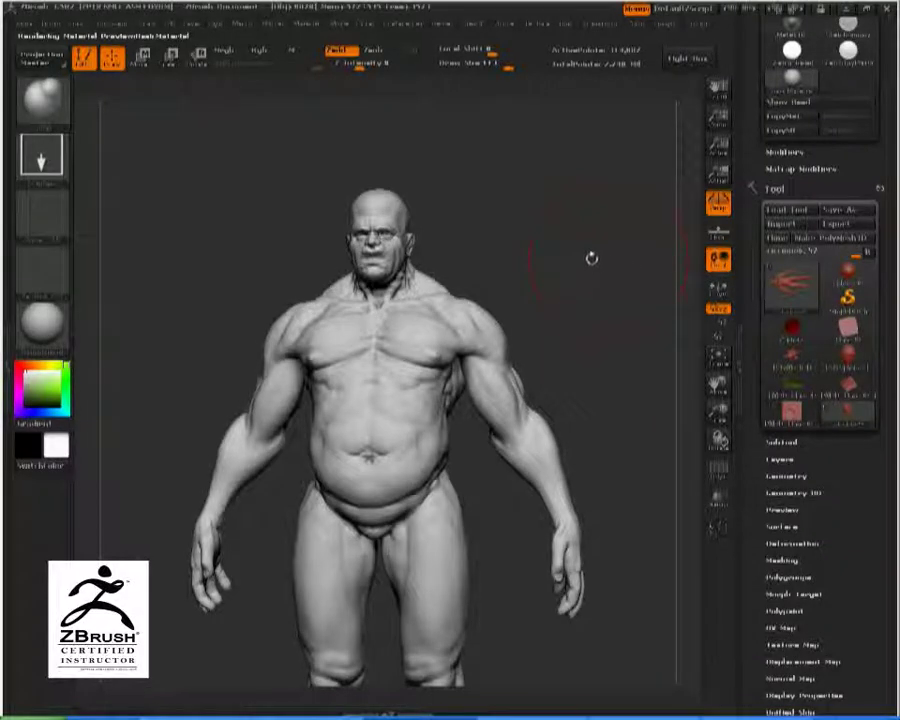
Raise the noise value in the current material's modifiers to about 0.15 to try a material-based noise on the body.
shift+drag(573, 284, 597, 247)
drag(842, 158, 806, 268)
click(786, 267)
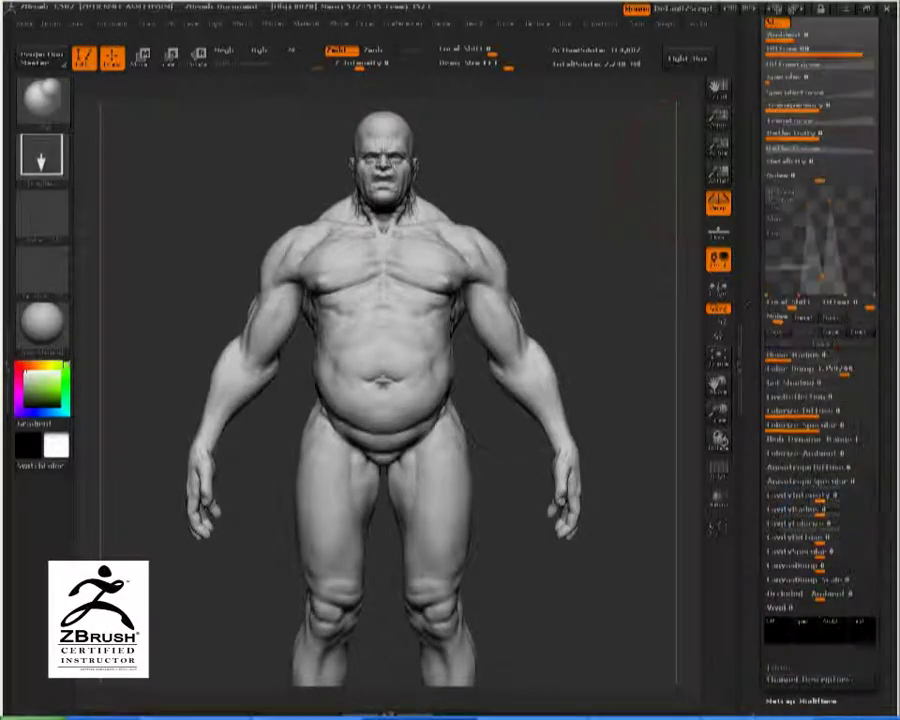
drag(755, 318, 758, 396)
drag(822, 257, 857, 251)
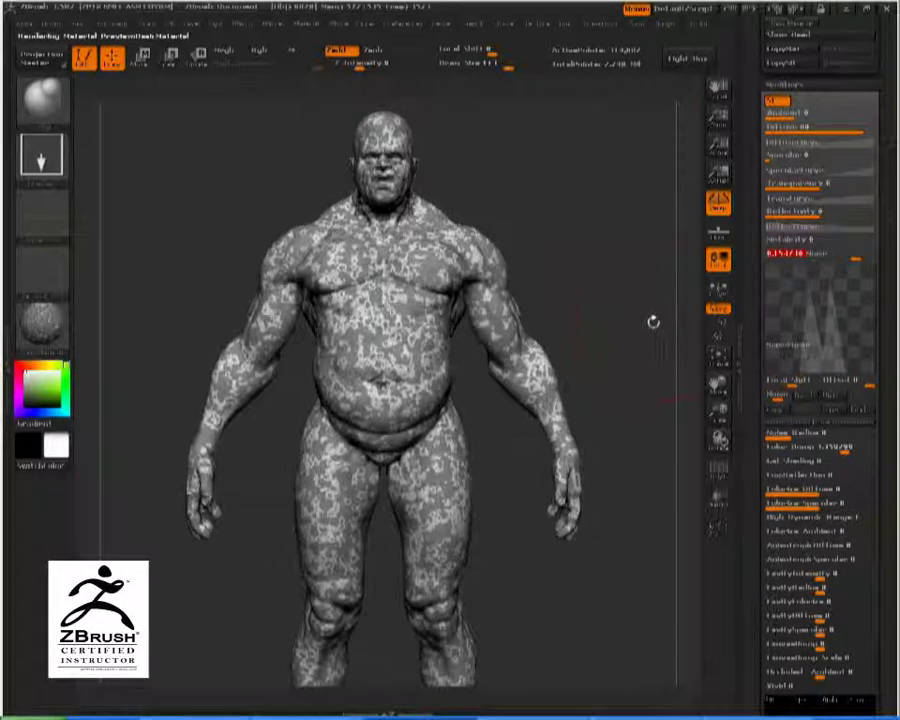
drag(629, 331, 622, 309)
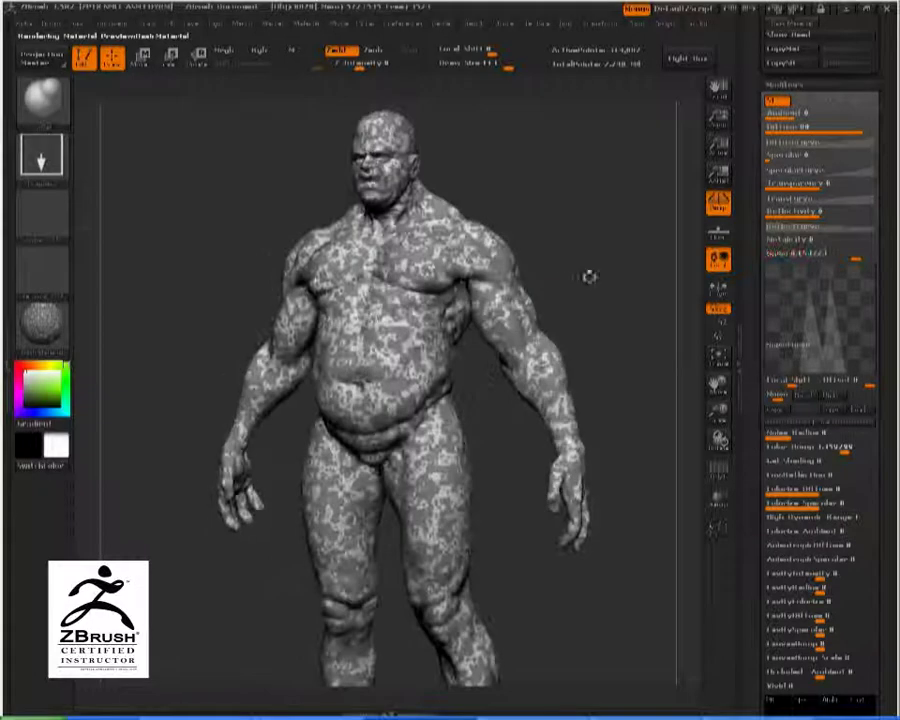
Reset the material's noise so the body shades smoothly, and collapse the material modifiers.
click(806, 250)
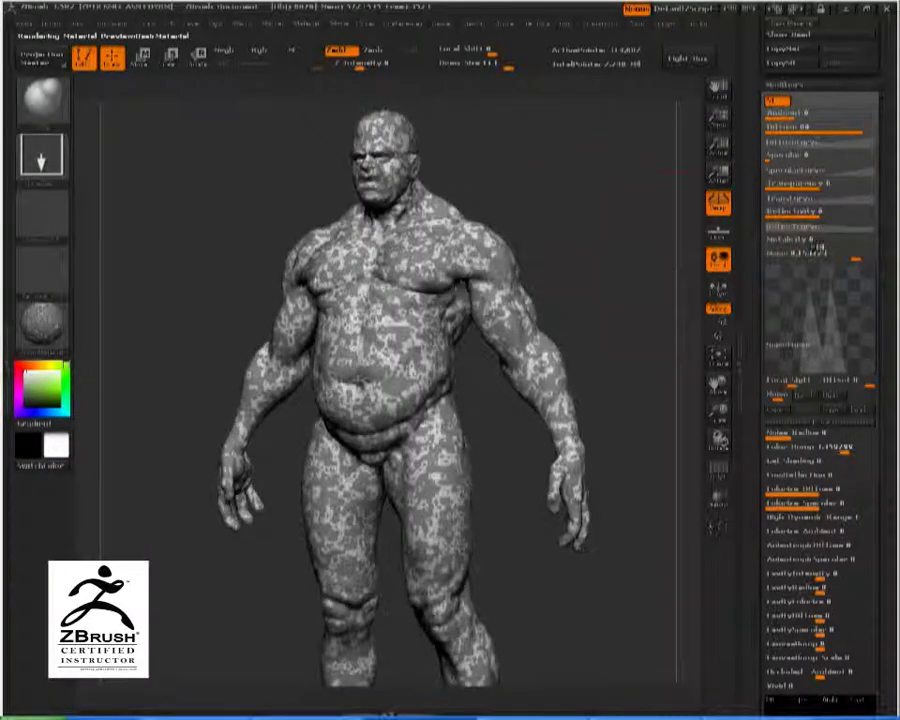
text(0.15724 Noise)
key(Return)
drag(629, 245, 641, 225)
click(774, 85)
drag(753, 215, 753, 141)
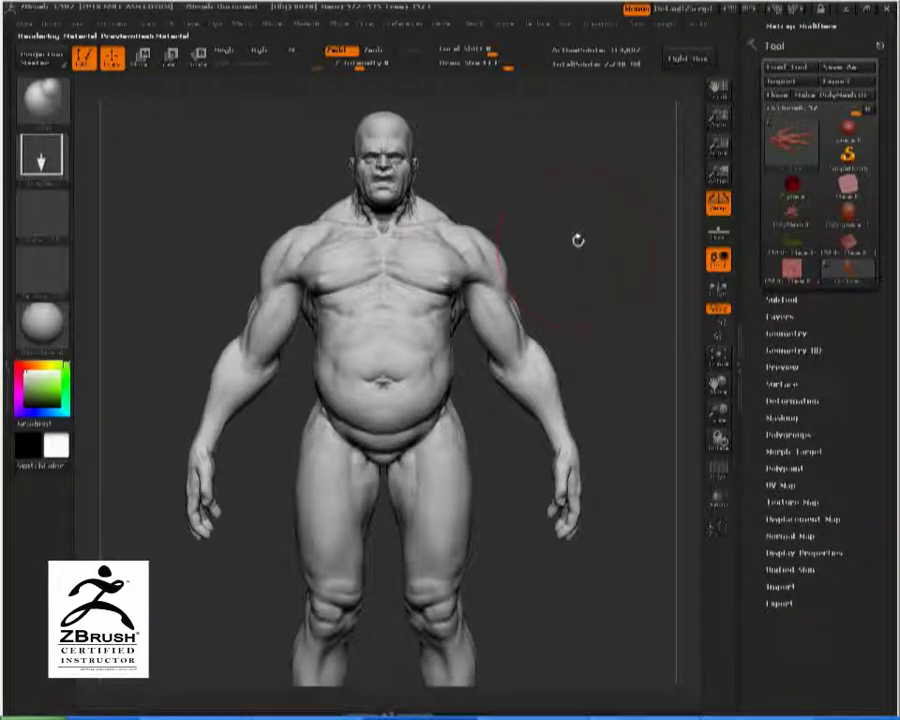
Turn on surface noise for the body model and frame the head and chest.
drag(753, 242, 753, 229)
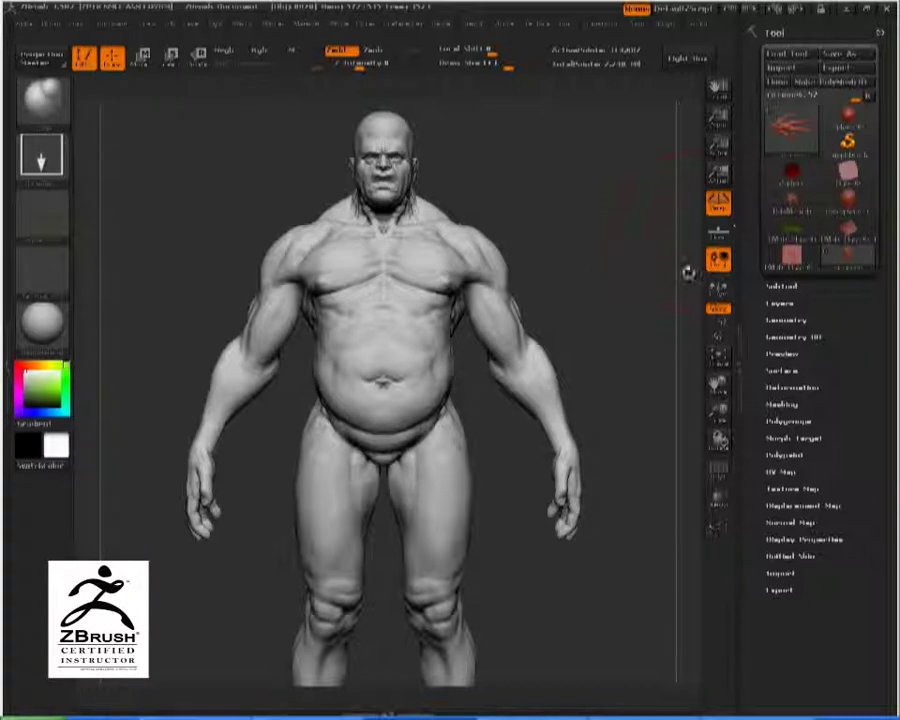
drag(755, 269, 745, 207)
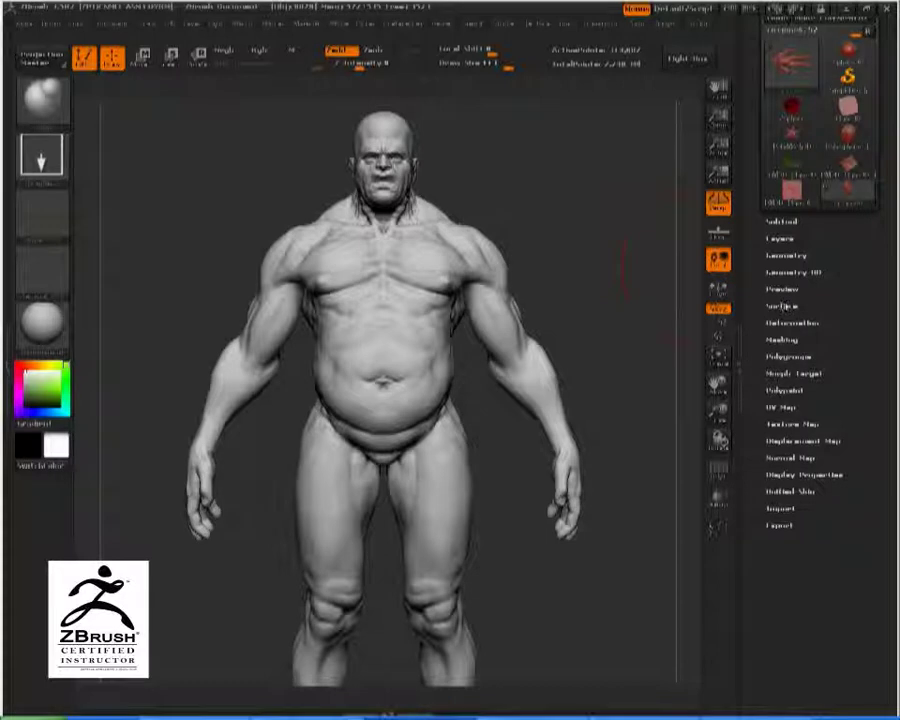
click(784, 306)
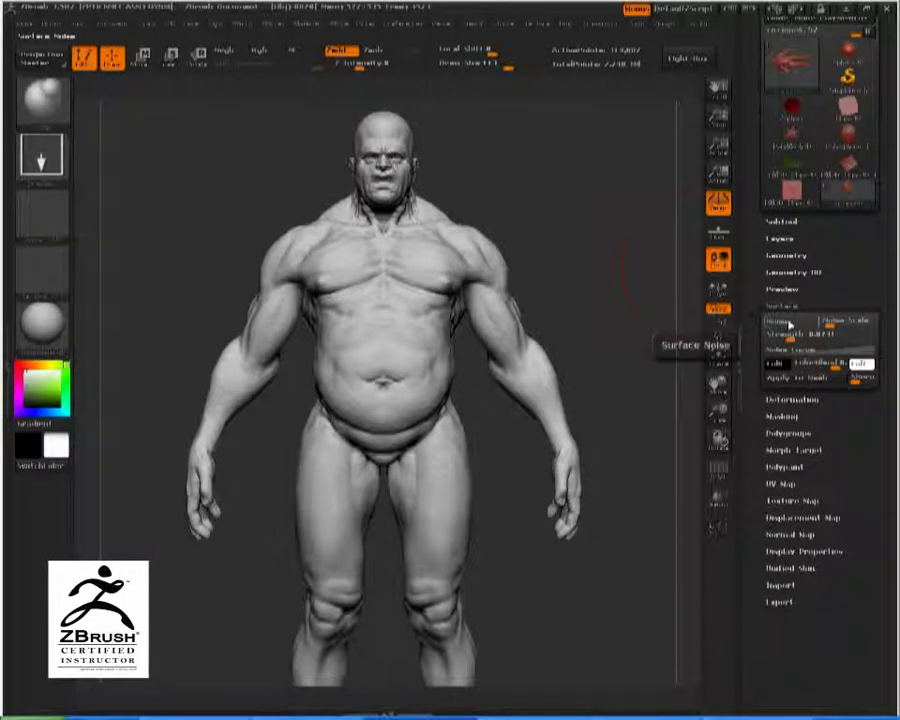
click(786, 322)
drag(634, 305, 632, 520)
drag(572, 253, 580, 205)
drag(575, 150, 517, 293)
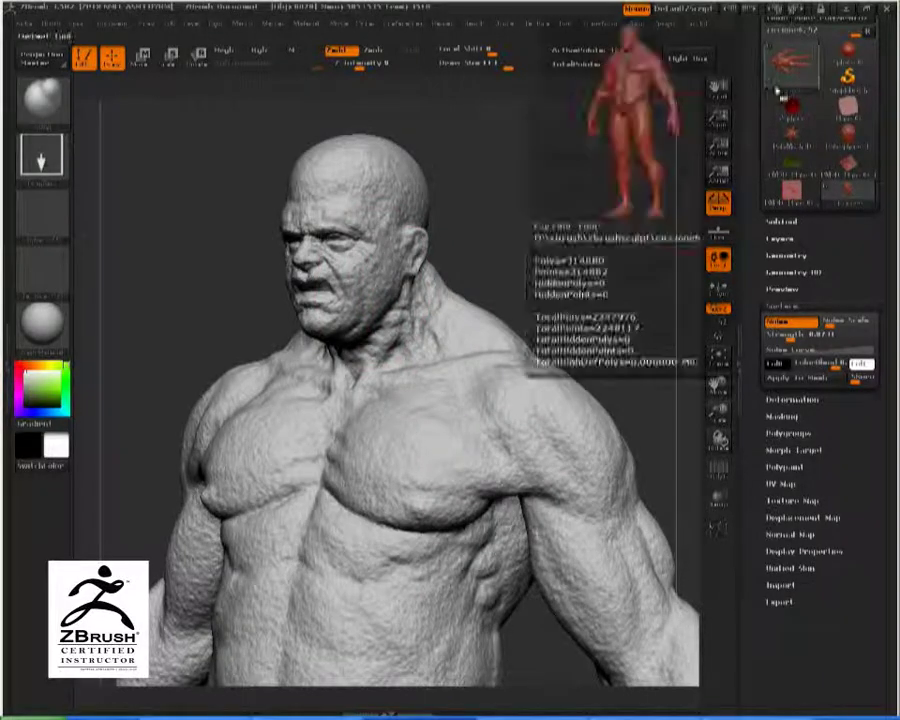
mouse_move(595, 255)
mouse_down()
mouse_move(652, 258)
mouse_move(574, 249)
mouse_up()
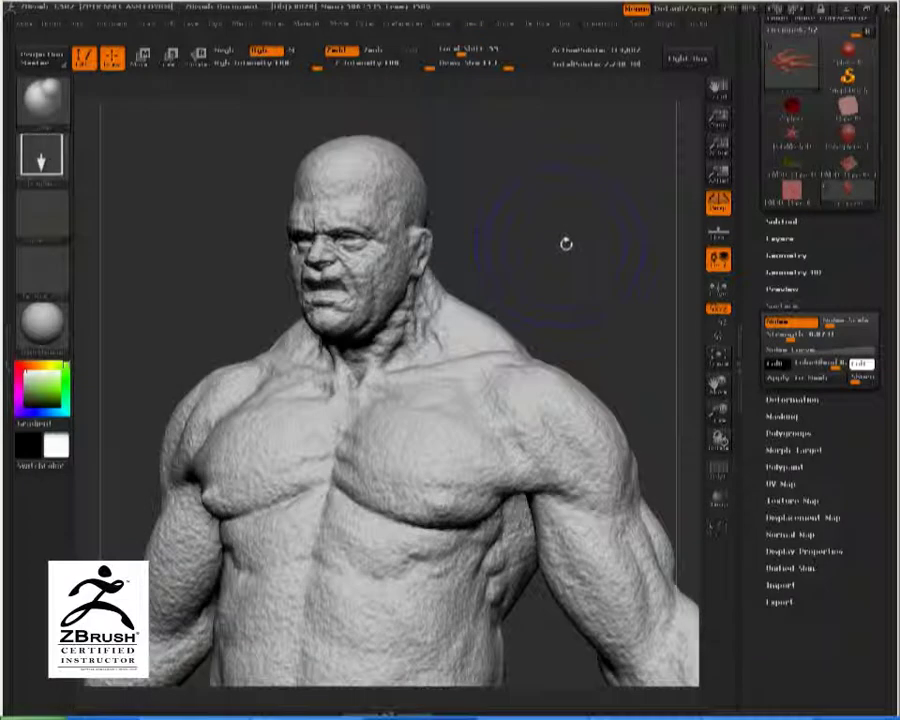
Compare the surface noise on lower subdivision levels, return to the highest level, and examine it on the head and chest.
key(shift+d)
key(shift+d)
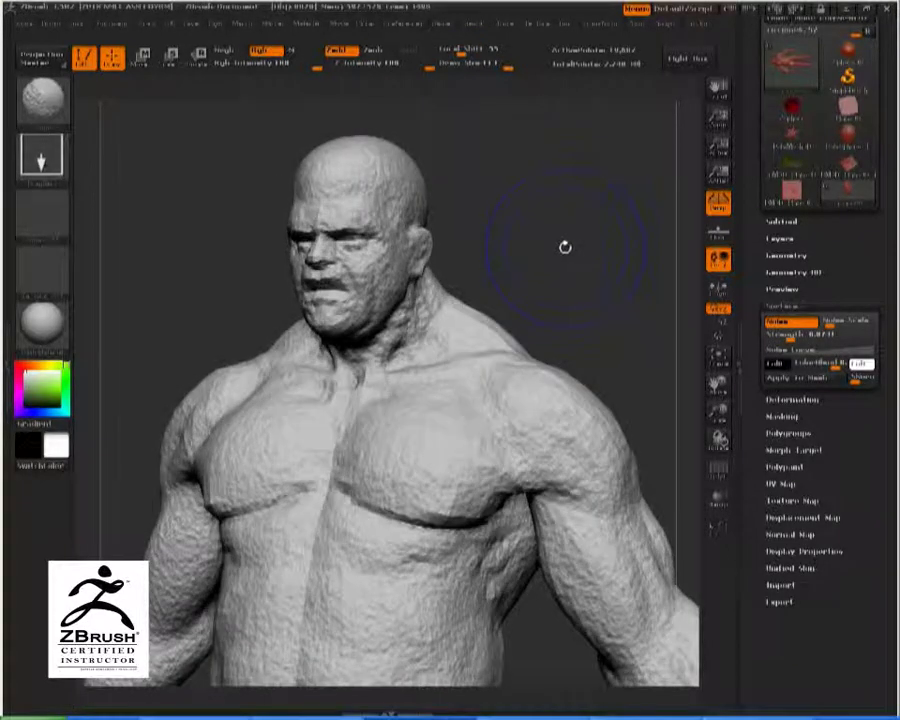
key(shift+d)
mouse_move(576, 243)
mouse_down()
mouse_move(588, 252)
mouse_move(589, 285)
mouse_move(580, 147)
mouse_up()
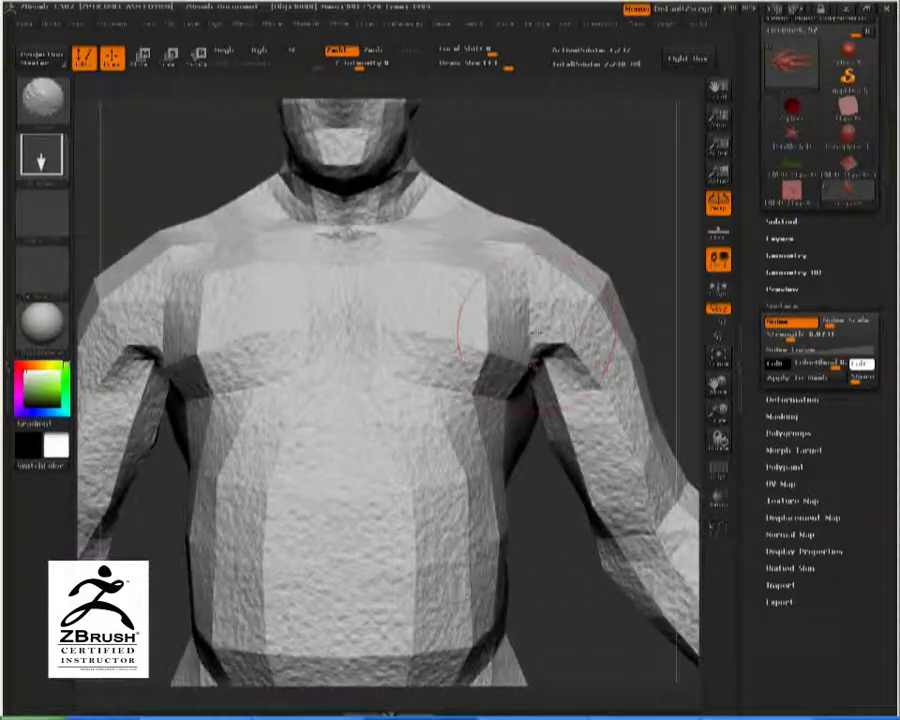
key(d)
key(d)
key(d)
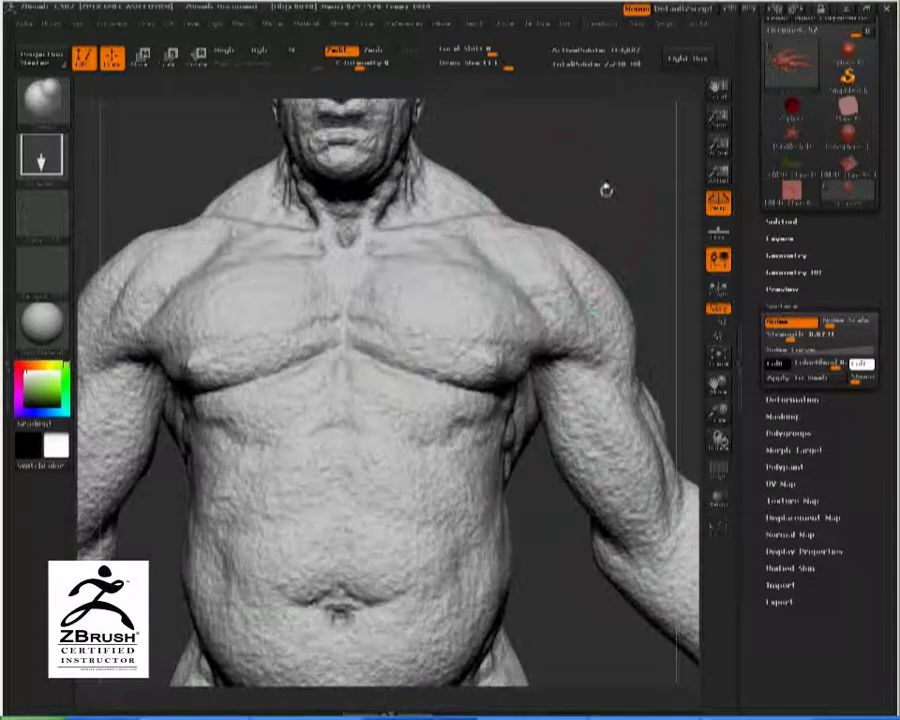
drag(607, 191, 588, 181)
alt+drag(619, 113, 562, 286)
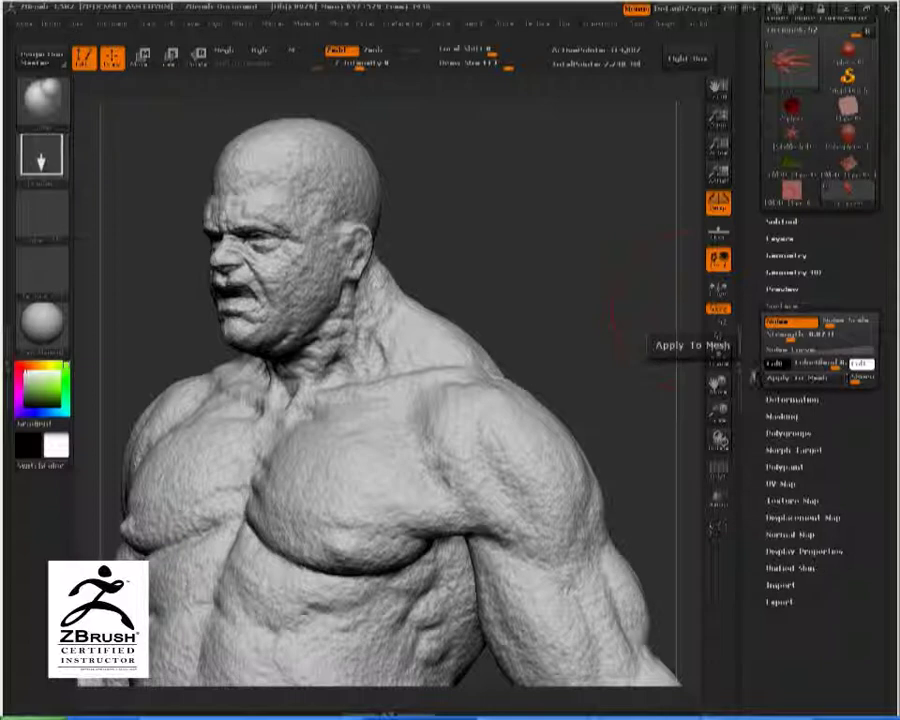
mouse_move(463, 235)
mouse_down()
mouse_move(487, 226)
mouse_move(596, 250)
mouse_move(600, 275)
mouse_up()
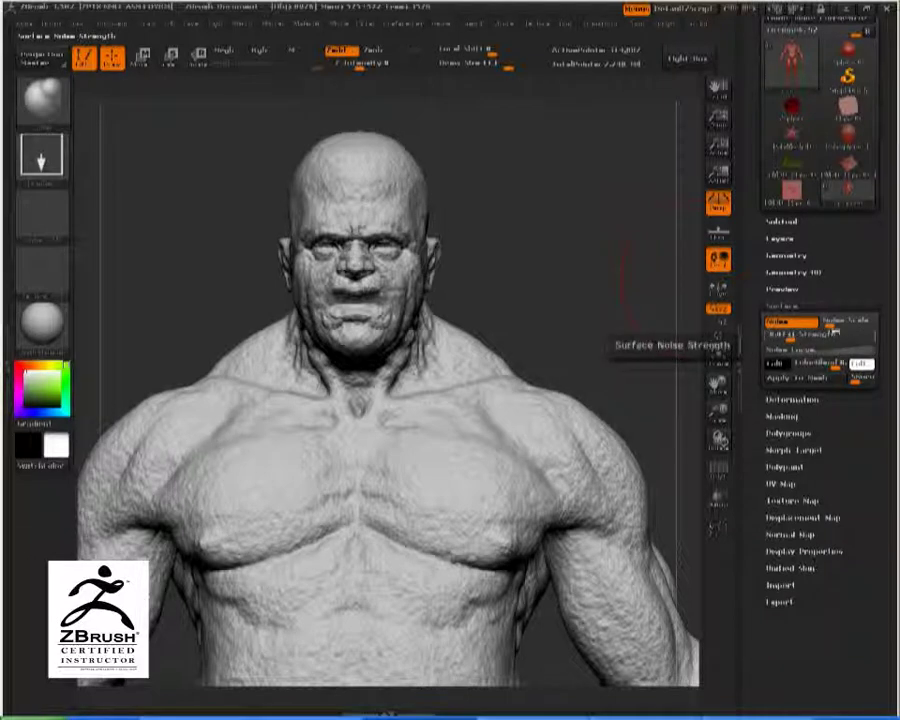
Increase the surface noise scale and strength, and expand the noise curve.
drag(648, 308, 569, 200)
drag(575, 265, 680, 275)
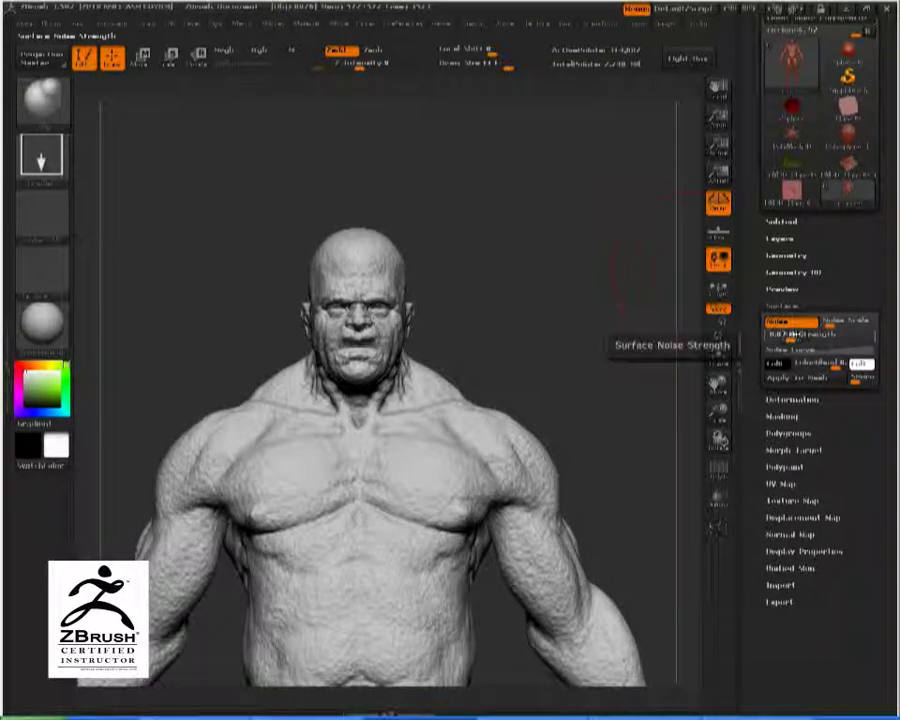
mouse_move(830, 323)
mouse_down()
mouse_move(845, 323)
mouse_move(845, 338)
mouse_up()
click(838, 337)
drag(640, 335, 570, 340)
click(790, 349)
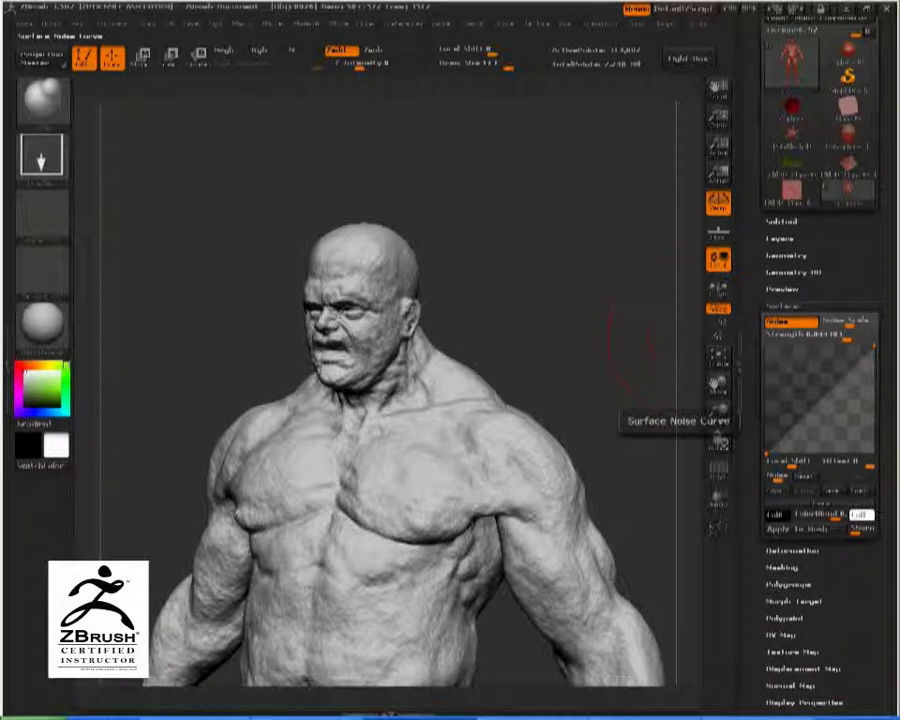
mouse_move(530, 316)
mouse_down()
mouse_move(599, 319)
mouse_move(594, 225)
mouse_move(574, 248)
mouse_up()
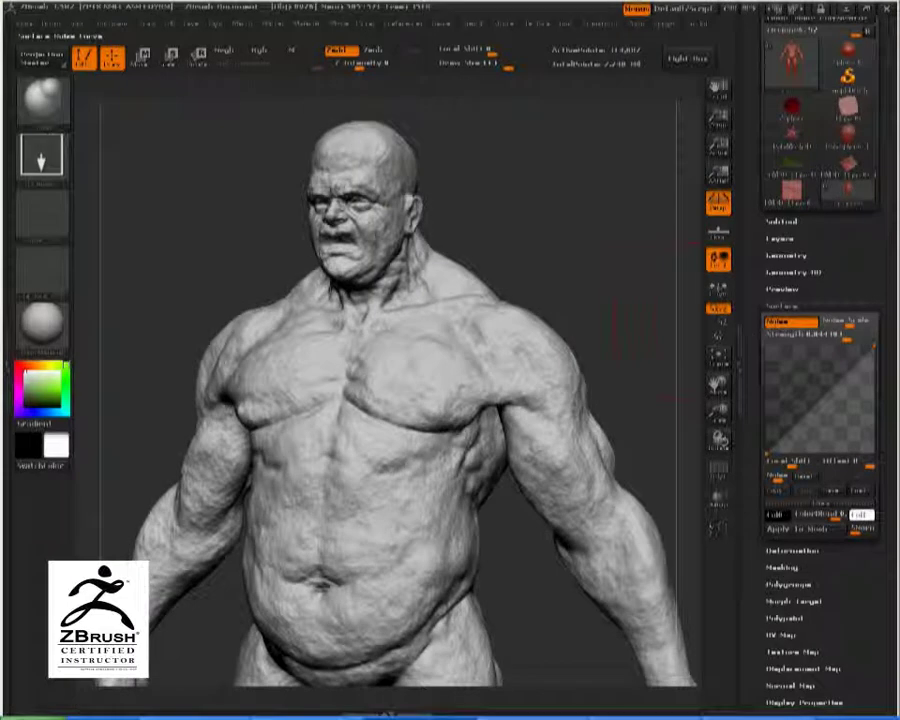
alt+drag(579, 214, 582, 272)
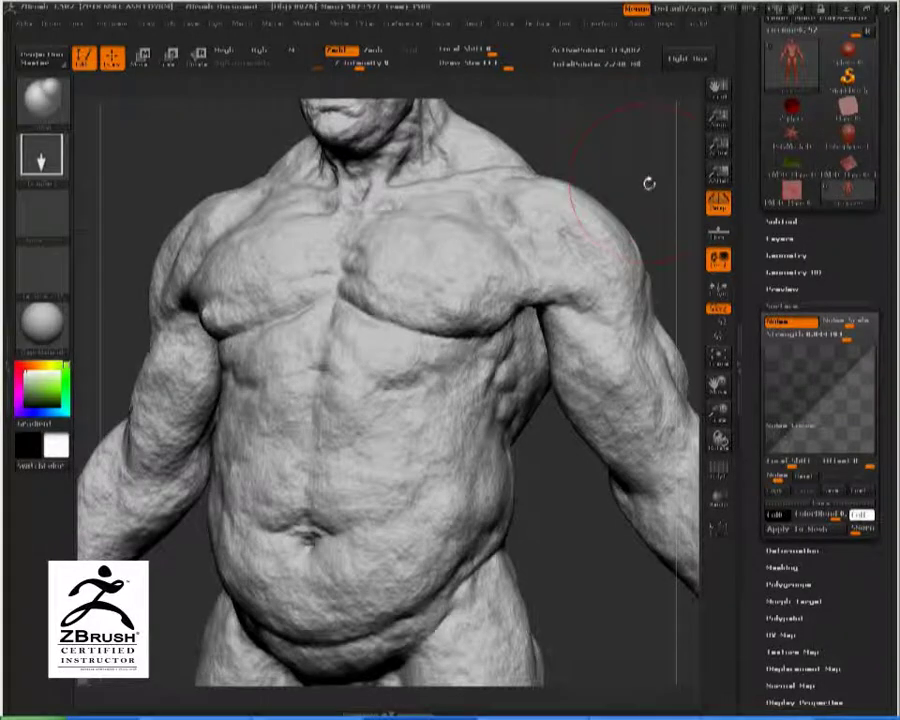
shift+drag(650, 184, 602, 239)
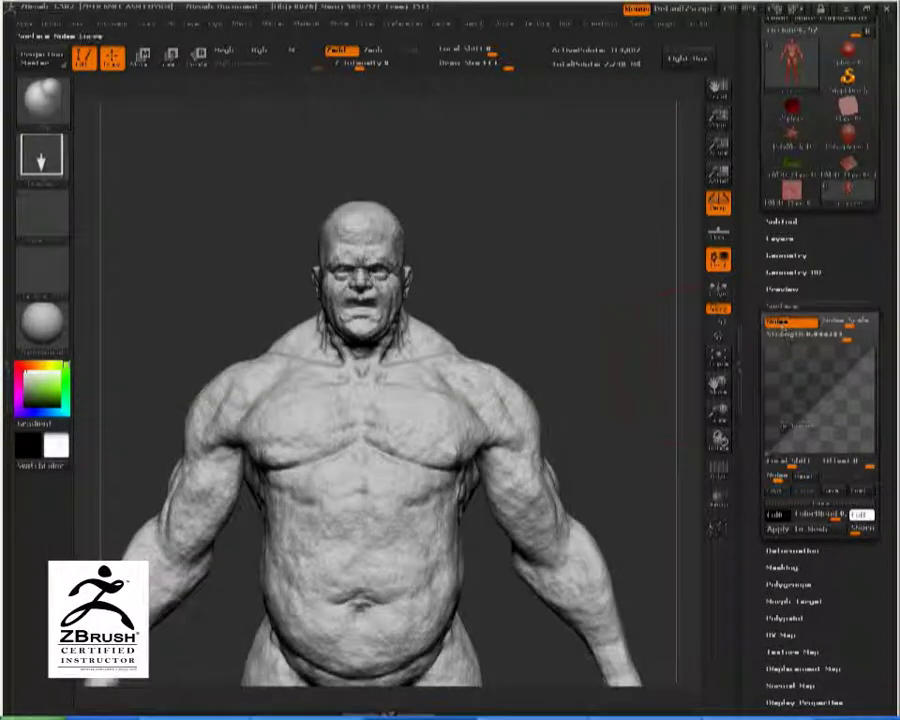
Set the surface noise strength to 0.
mouse_move(597, 257)
mouse_down()
mouse_move(570, 263)
mouse_move(600, 262)
mouse_up()
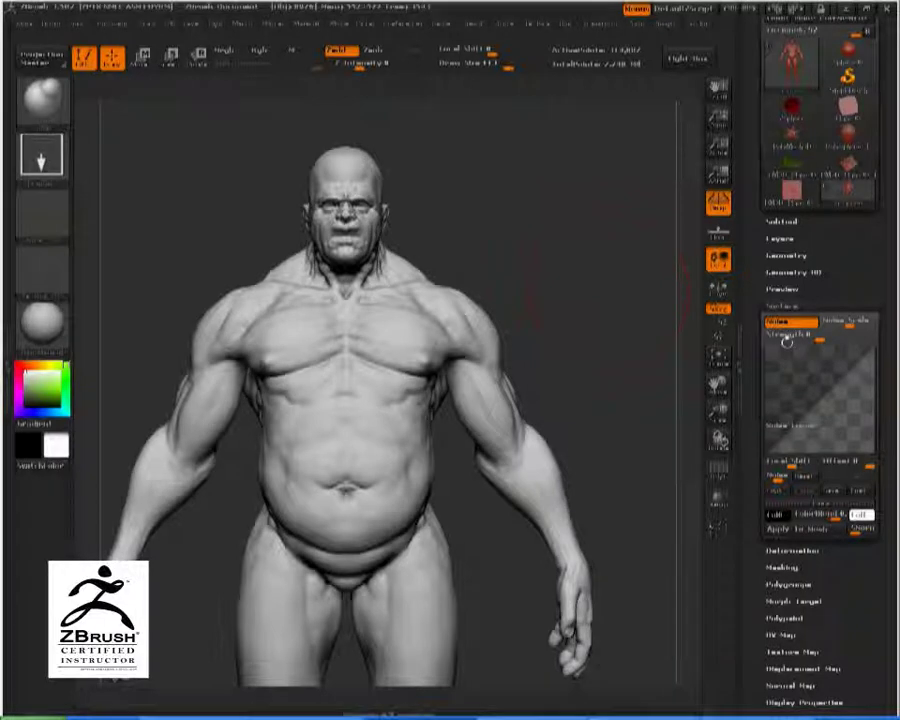
drag(621, 382, 621, 374)
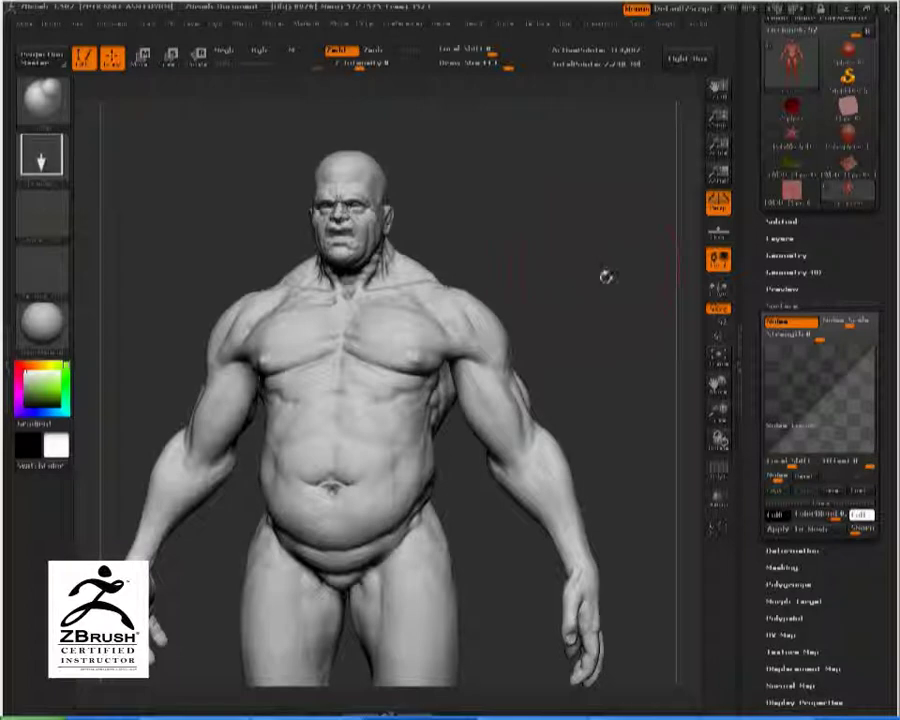
drag(605, 275, 600, 270)
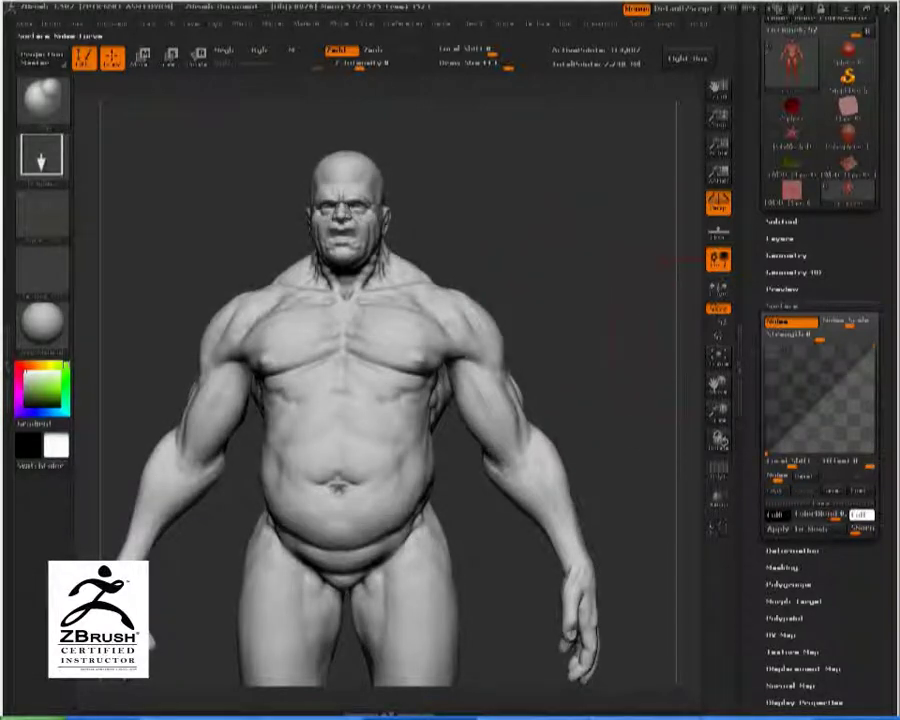
drag(601, 321, 645, 317)
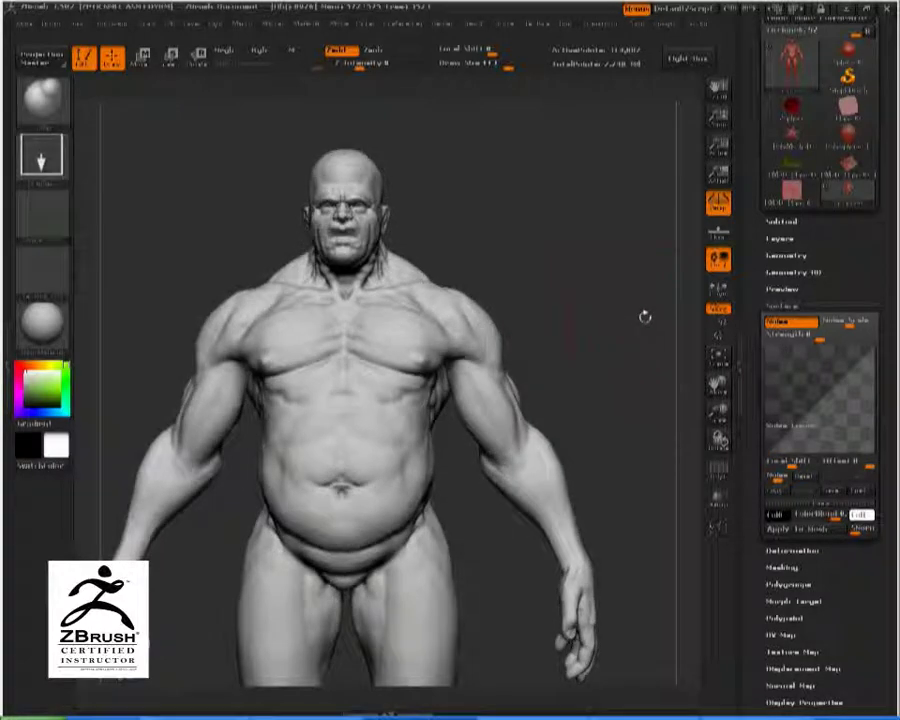
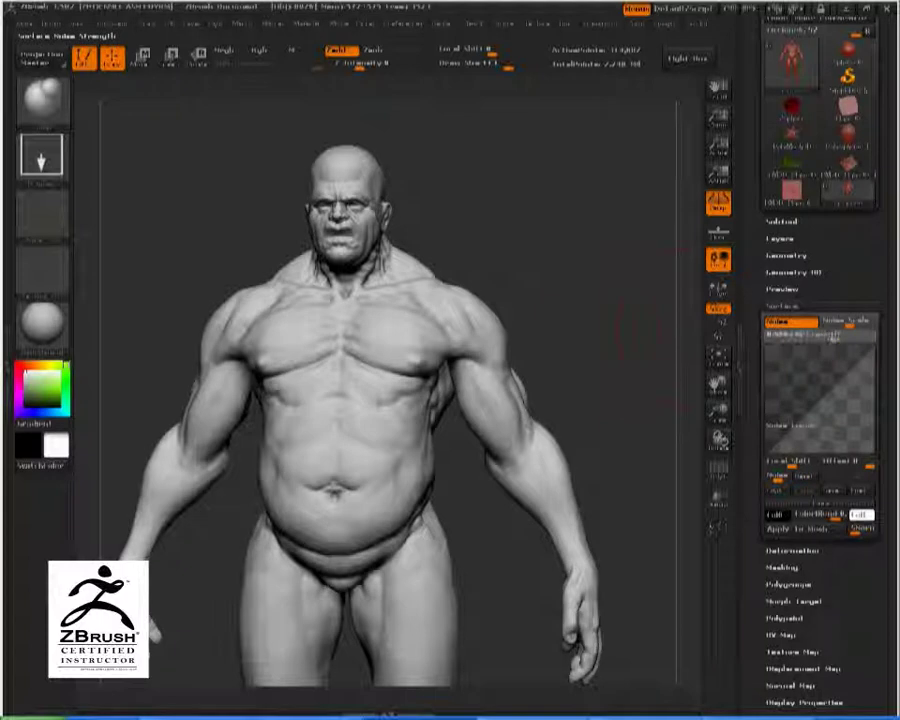
Try raising the surface noise strength again and inspect the body.
click(833, 338)
drag(838, 338, 853, 338)
click(645, 318)
alt+drag(640, 320, 541, 344)
drag(575, 202, 545, 278)
mouse_move(606, 228)
mouse_down()
mouse_move(569, 255)
mouse_move(574, 310)
mouse_up()
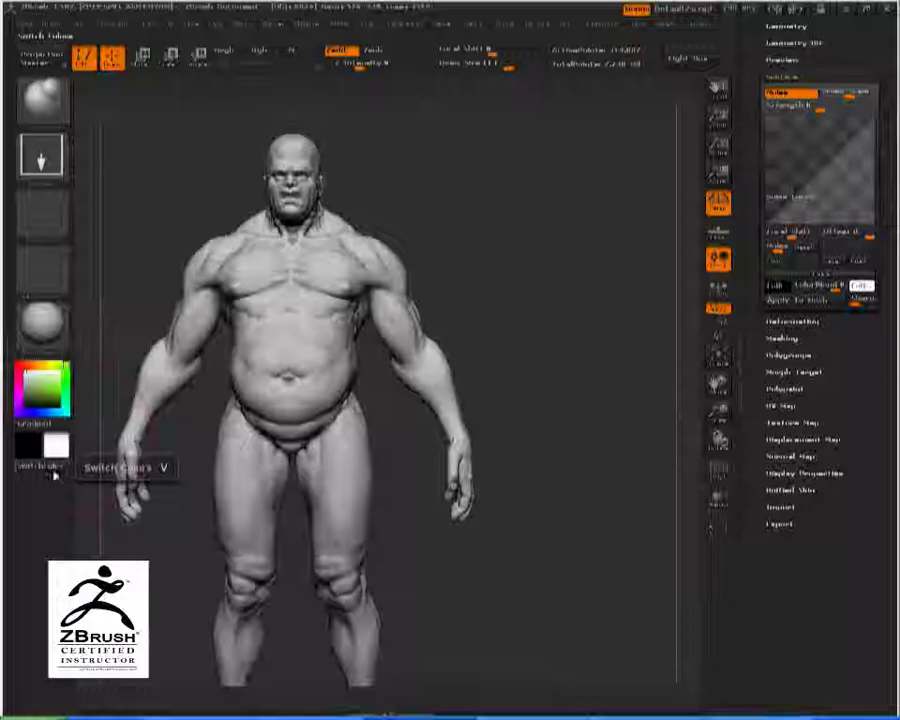
Swap the main and secondary colors to make black active, and turn on Colorize in the model's polypaint settings.
click(62, 468)
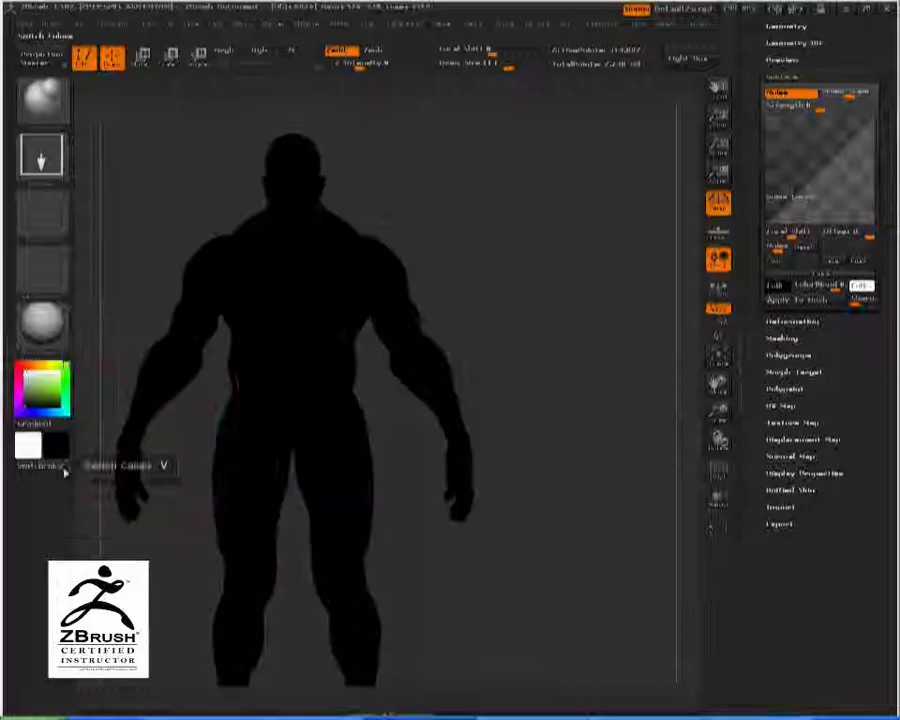
drag(857, 430, 857, 659)
mouse_move(862, 262)
mouse_down()
mouse_move(862, 287)
mouse_move(862, 253)
mouse_up()
scroll(861, 250, down, 4)
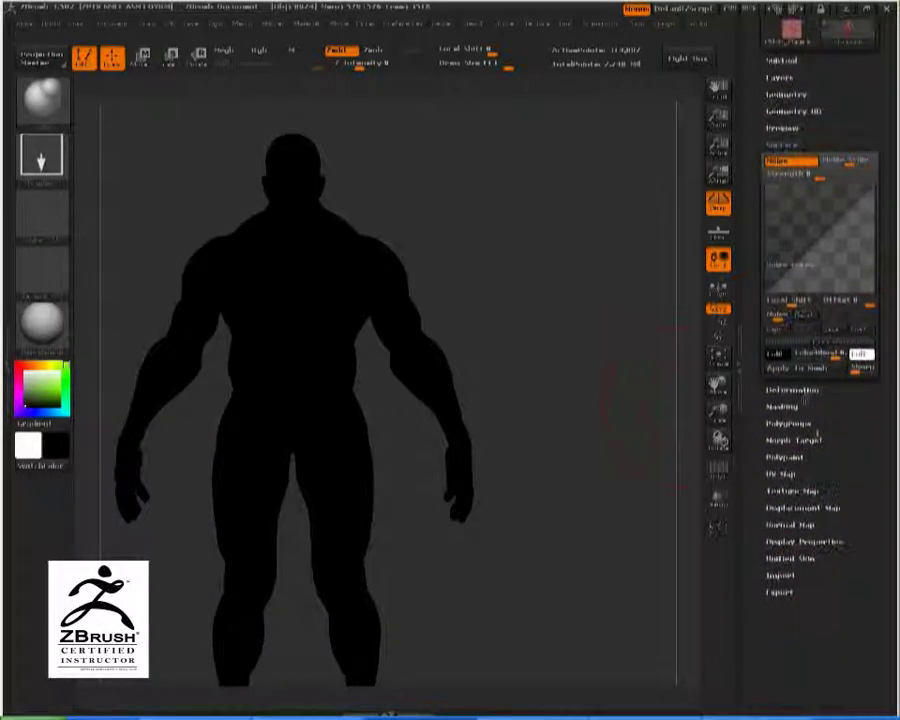
click(786, 458)
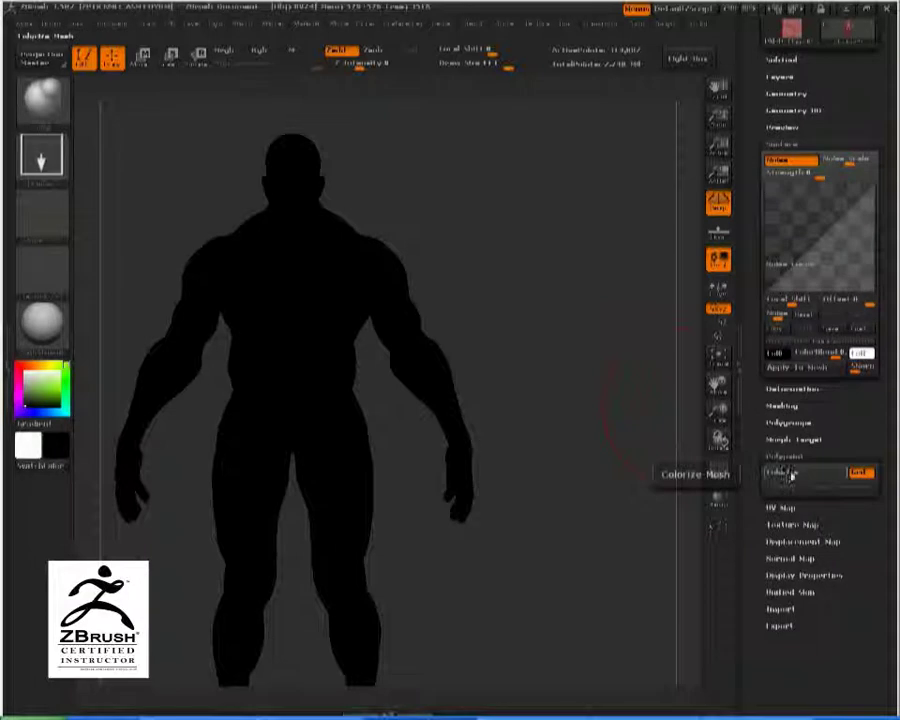
click(789, 474)
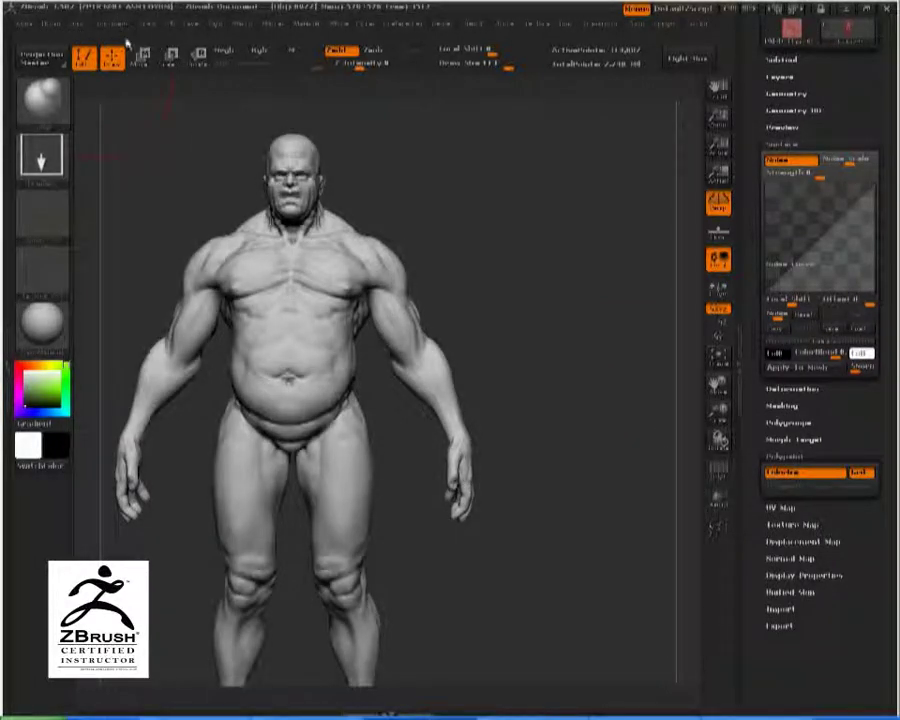
Enable Rgb painting and fill the whole body with black.
click(260, 51)
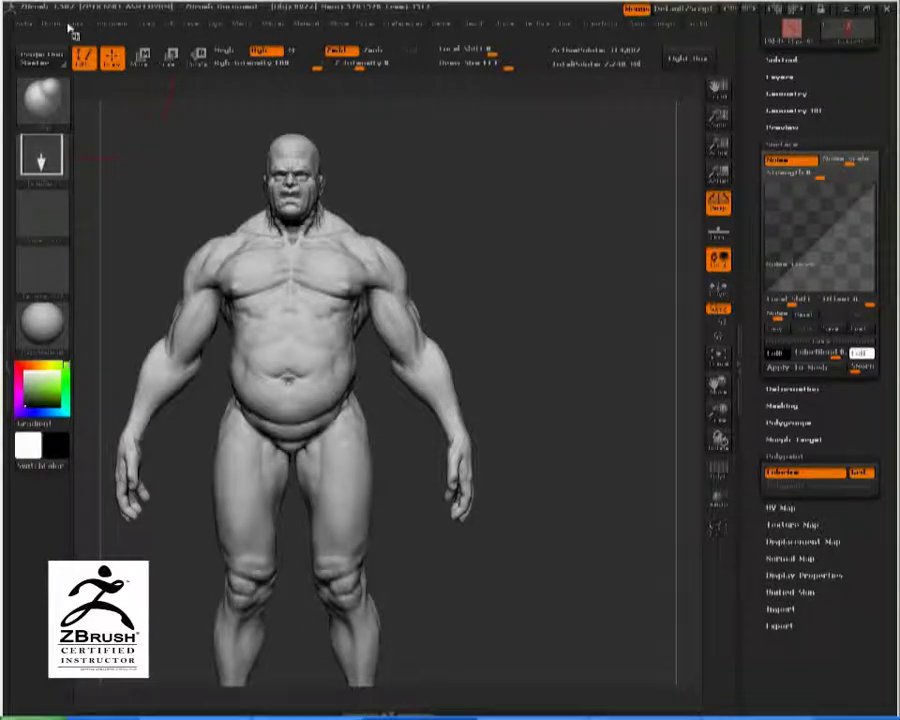
click(64, 27)
mouse_move(78, 26)
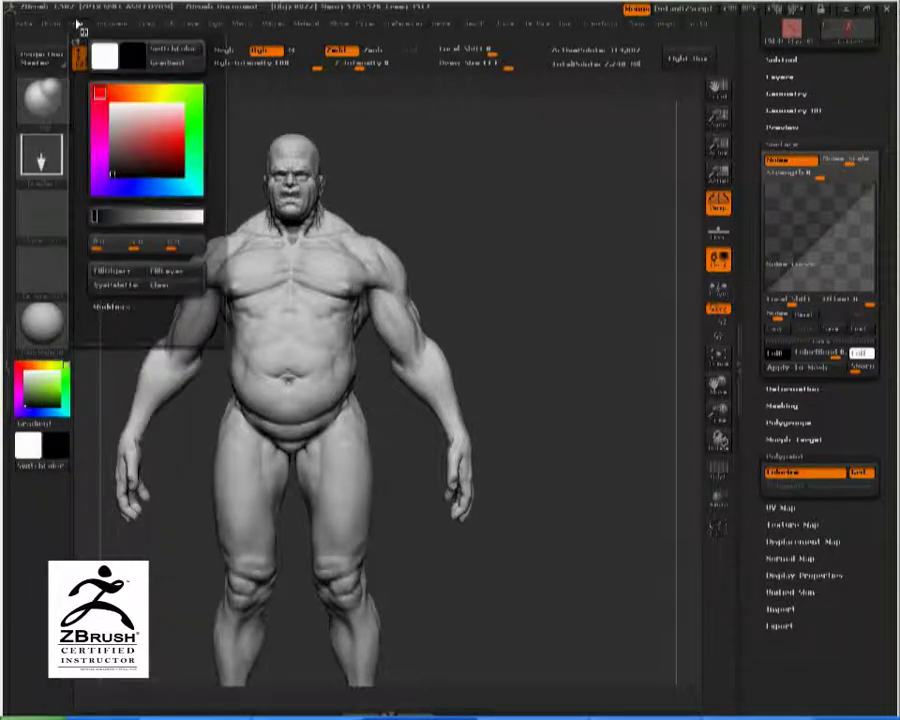
click(129, 277)
alt+drag(566, 251, 580, 275)
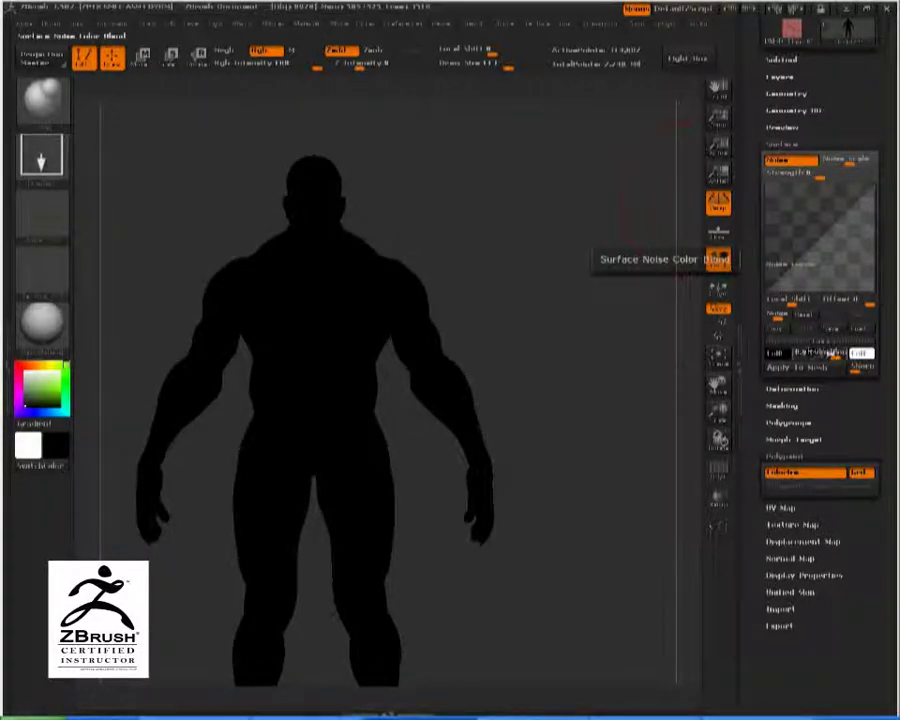
Raise the surface noise color blend to 1 and increase the noise strength slightly.
drag(837, 354, 844, 355)
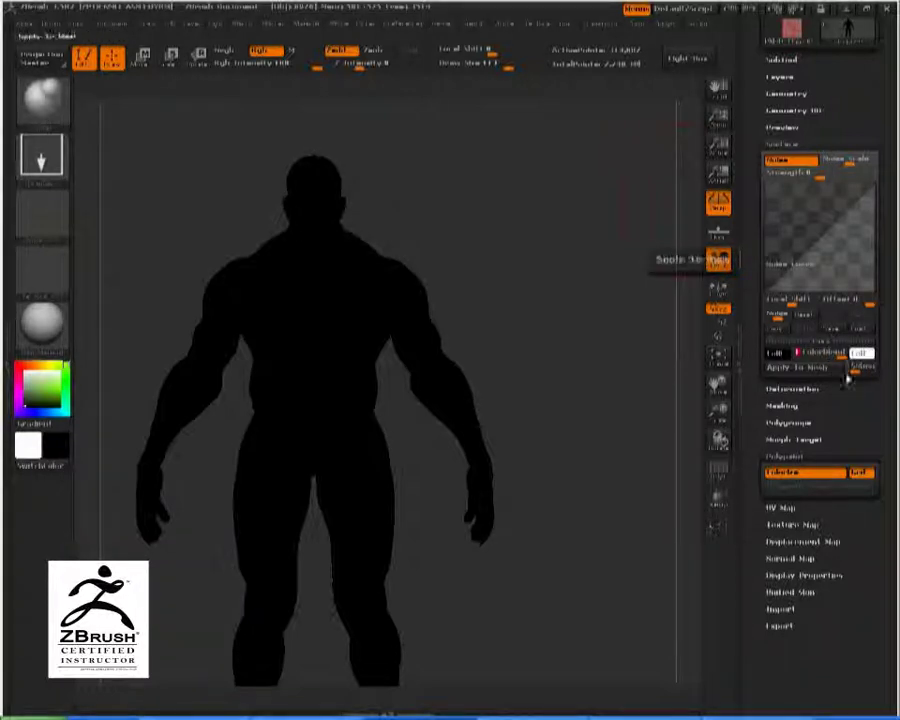
drag(809, 174, 804, 174)
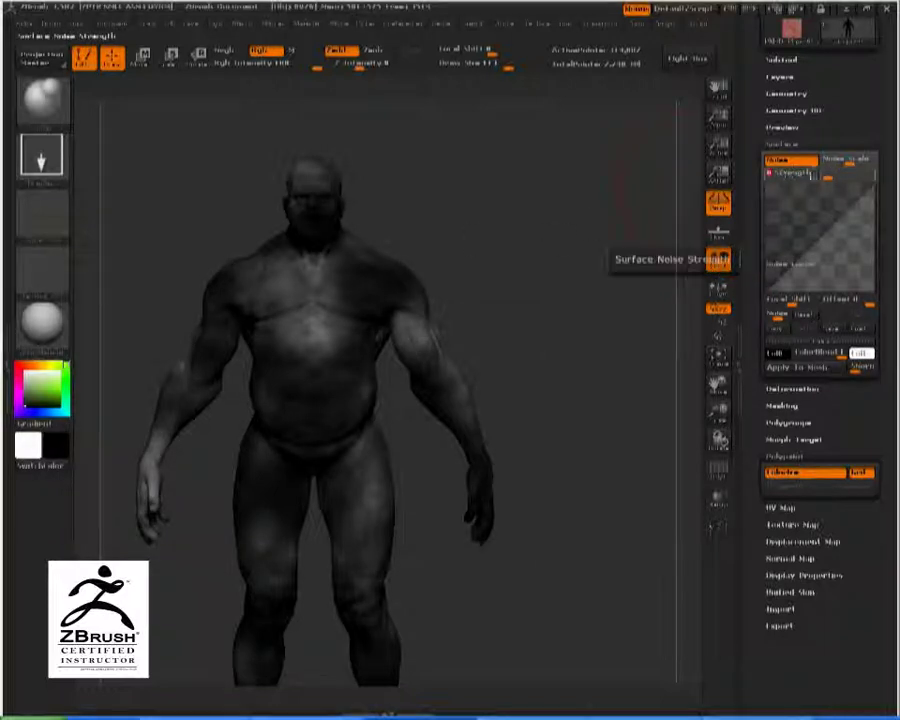
Set the surface noise strength to 0 and lower the noise scale so the black-and-white patches on the body get smaller.
drag(834, 175, 834, 175)
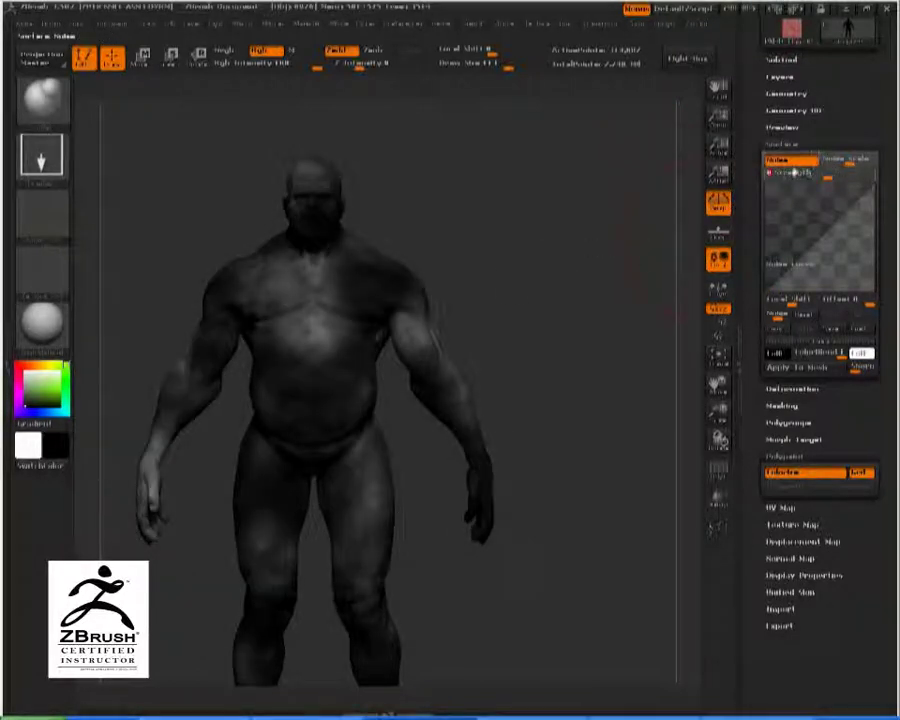
drag(595, 268, 535, 240)
drag(482, 213, 595, 234)
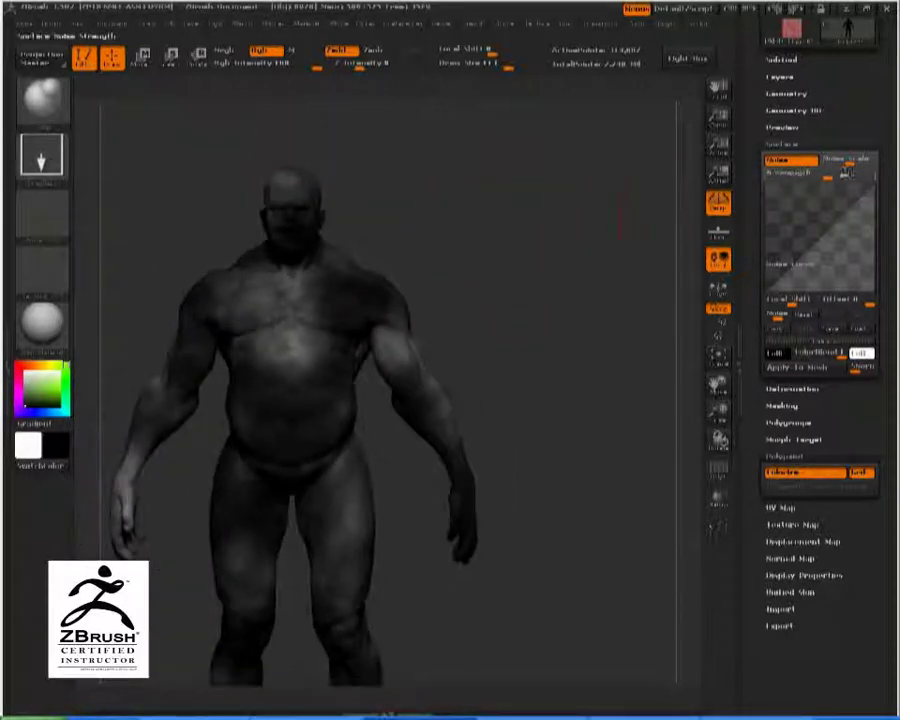
drag(856, 162, 843, 161)
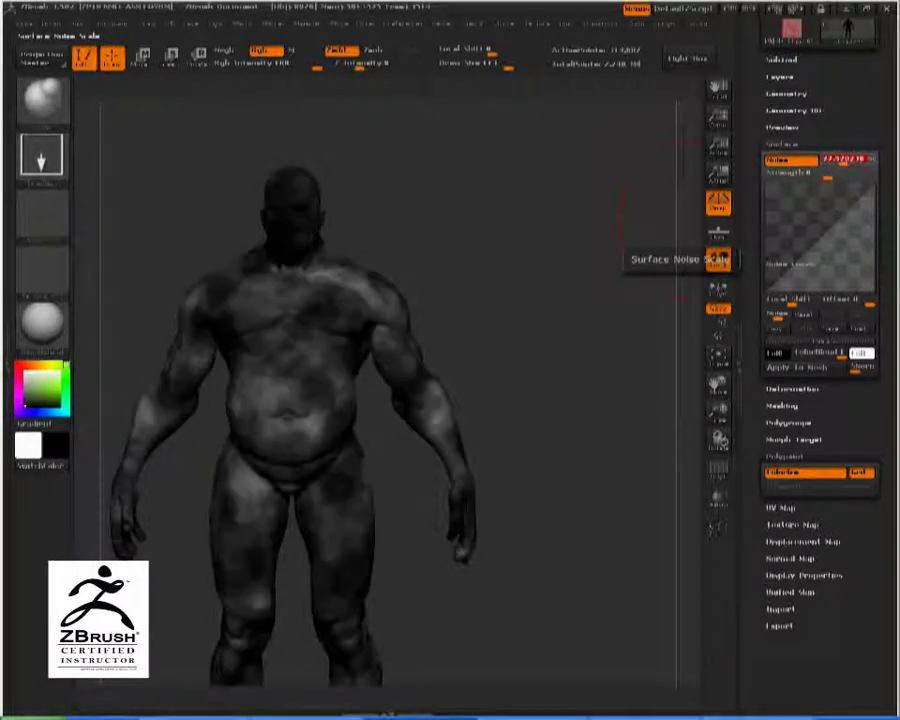
click(845, 160)
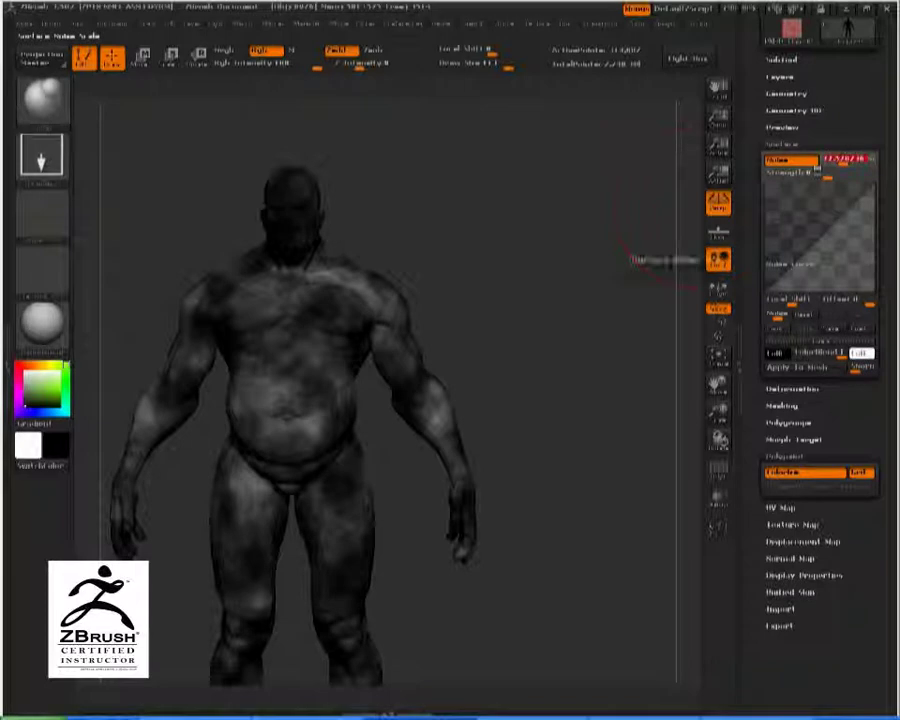
Stamp a snapshot of the patchy black body onto the canvas and place the live model beside it.
drag(558, 265, 498, 237)
key(shift)
key(shift+s)
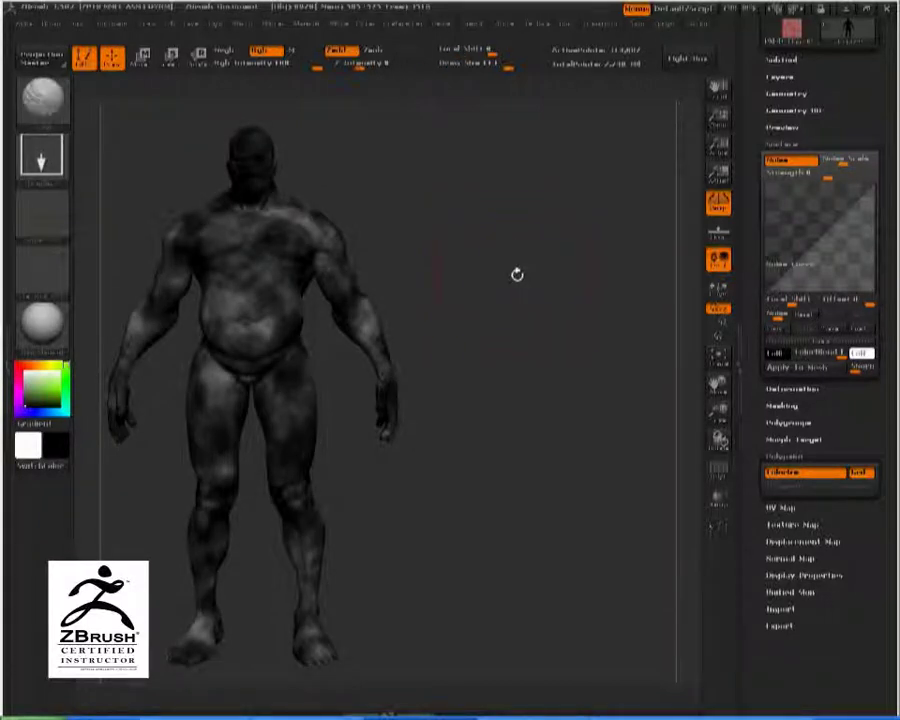
mouse_move(502, 267)
alt+mouse_down()
mouse_move(718, 267)
mouse_move(788, 256)
alt+mouse_up()
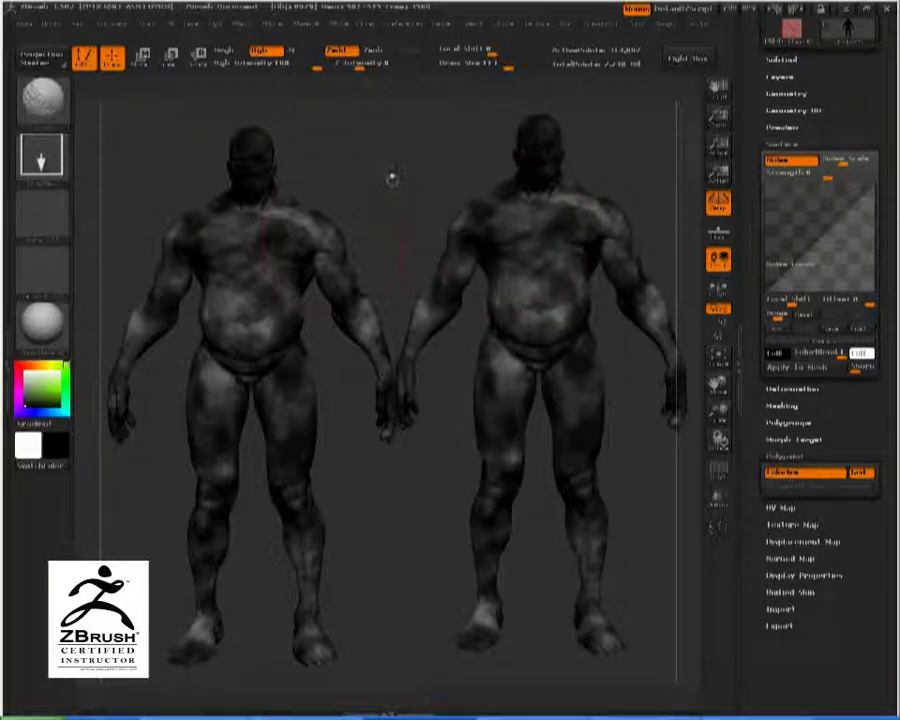
mouse_move(397, 169)
mouse_down()
mouse_move(396, 177)
mouse_move(397, 169)
mouse_move(428, 187)
mouse_up()
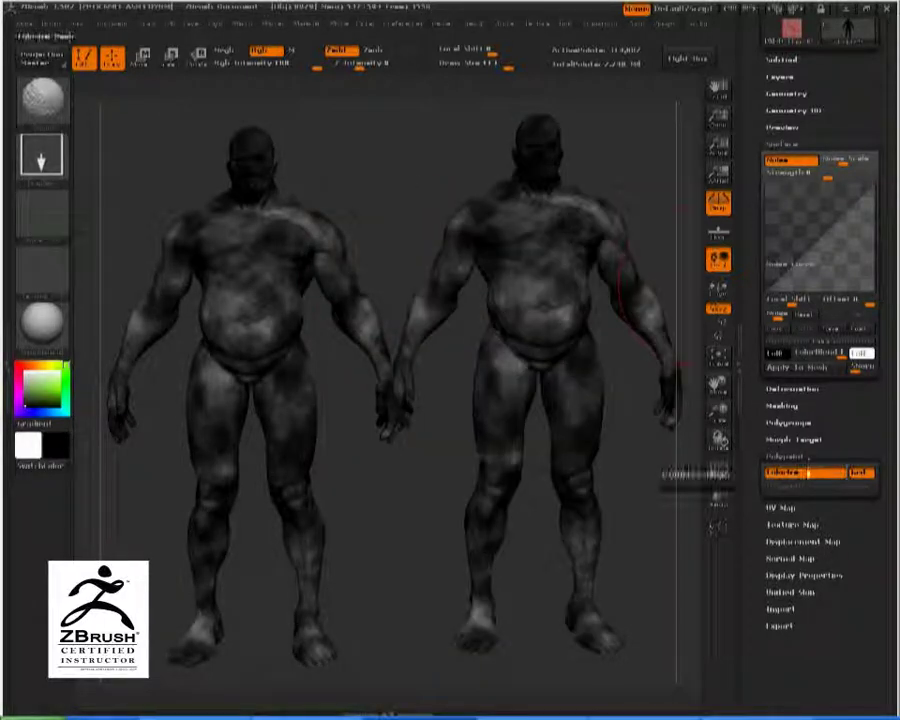
Turn off Colorize for the live model and set the surface noise color blend to 0.
click(810, 474)
drag(615, 158, 619, 160)
drag(660, 222, 649, 225)
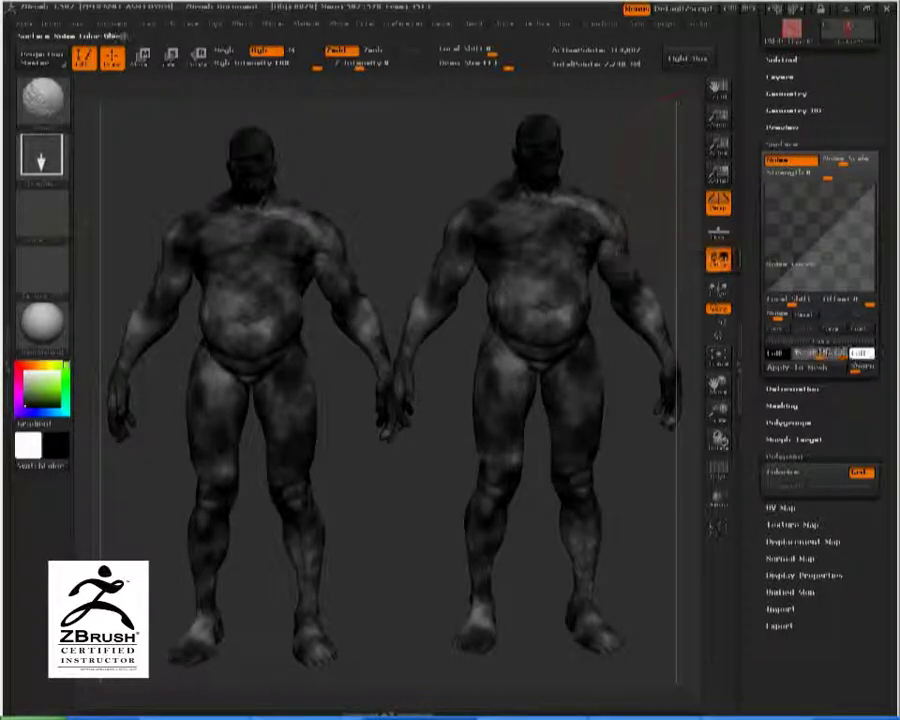
drag(842, 353, 820, 353)
Change the active color to white and assign the MatCap Gray material to the live model.
drag(24, 403, 20, 368)
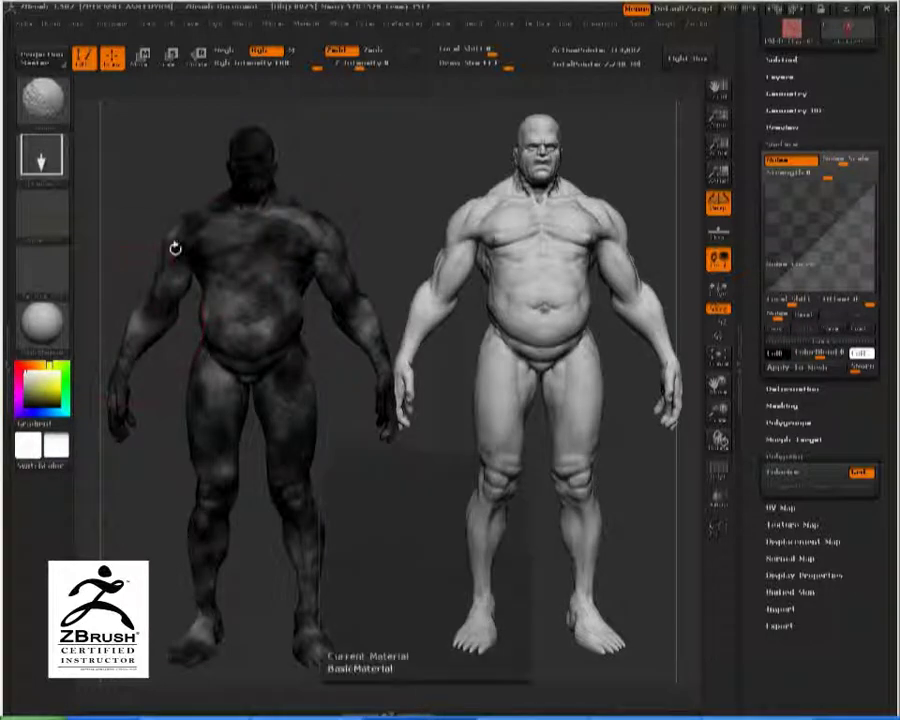
click(42, 318)
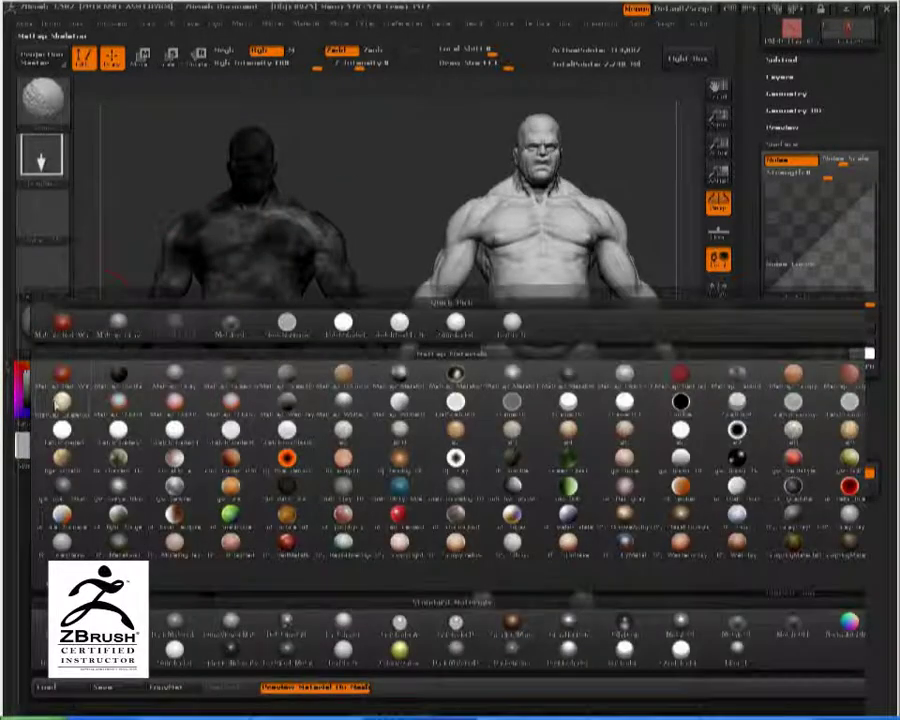
click(175, 376)
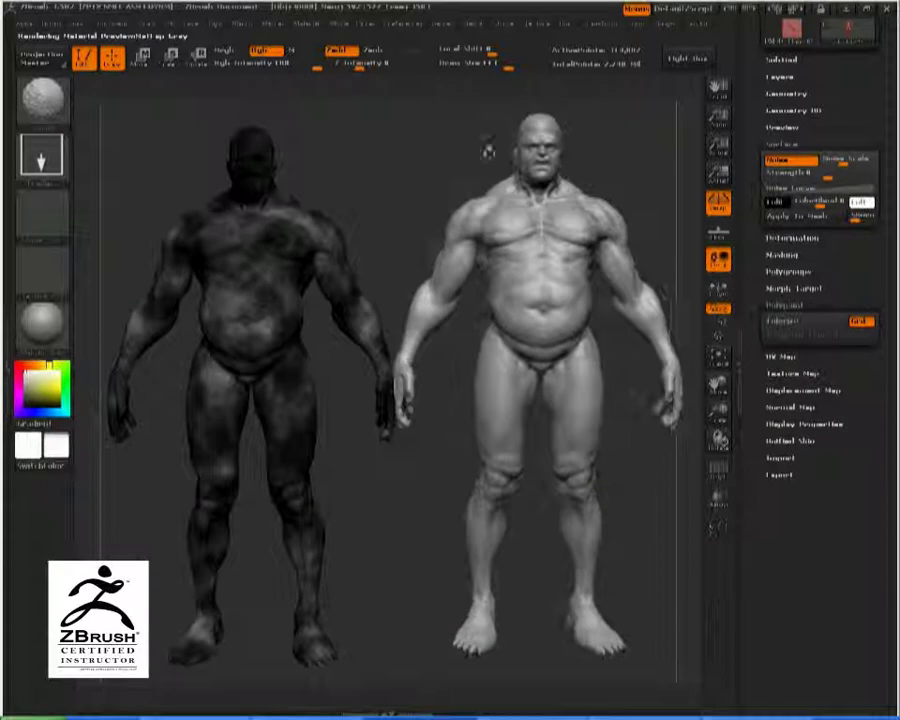
Raise the surface noise strength to about 0.16 on the gray model.
drag(850, 265, 850, 306)
drag(828, 214, 850, 214)
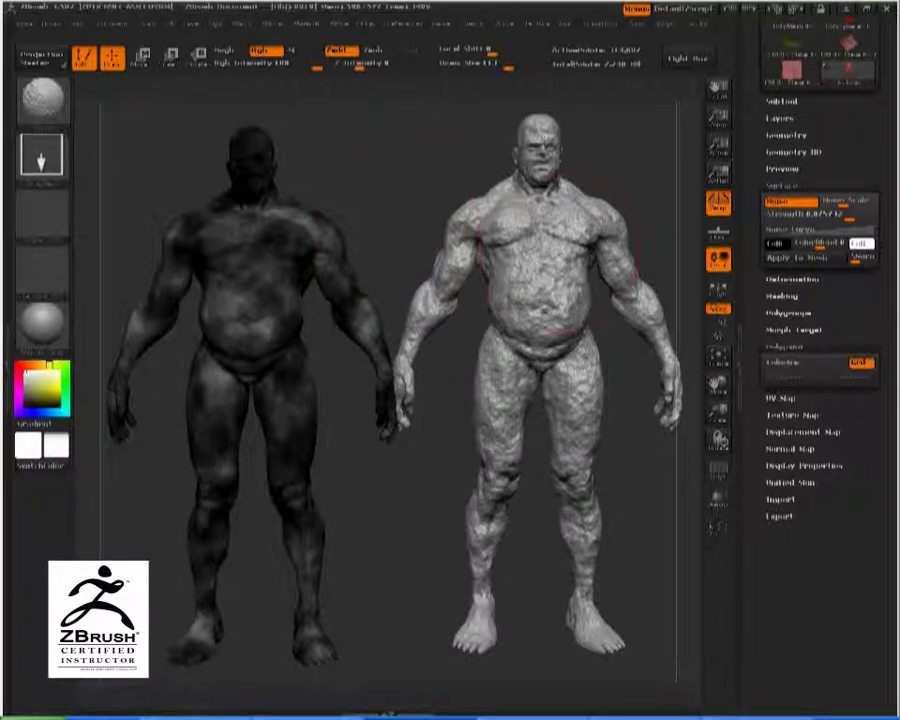
drag(834, 215, 856, 217)
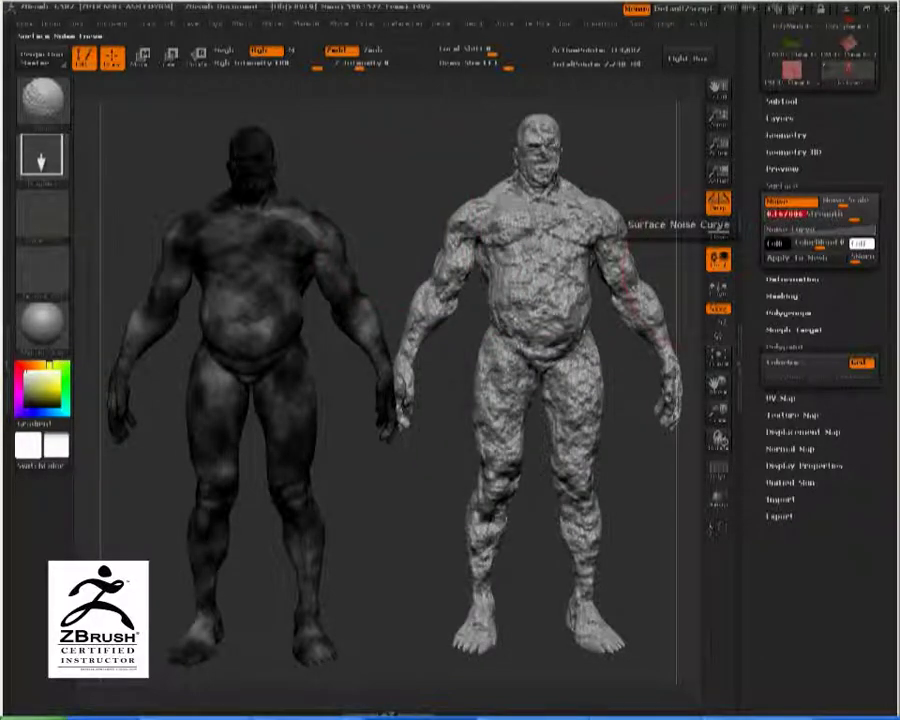
Expand the surface noise curve and add two points at equal height to form a plateau in its middle.
click(848, 231)
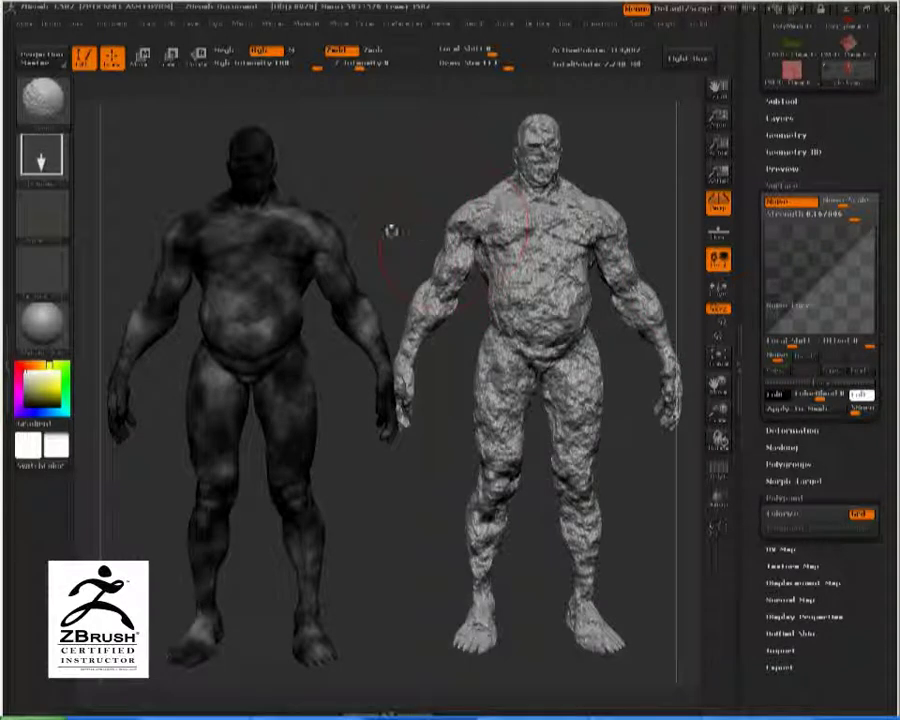
alt+drag(422, 173, 355, 185)
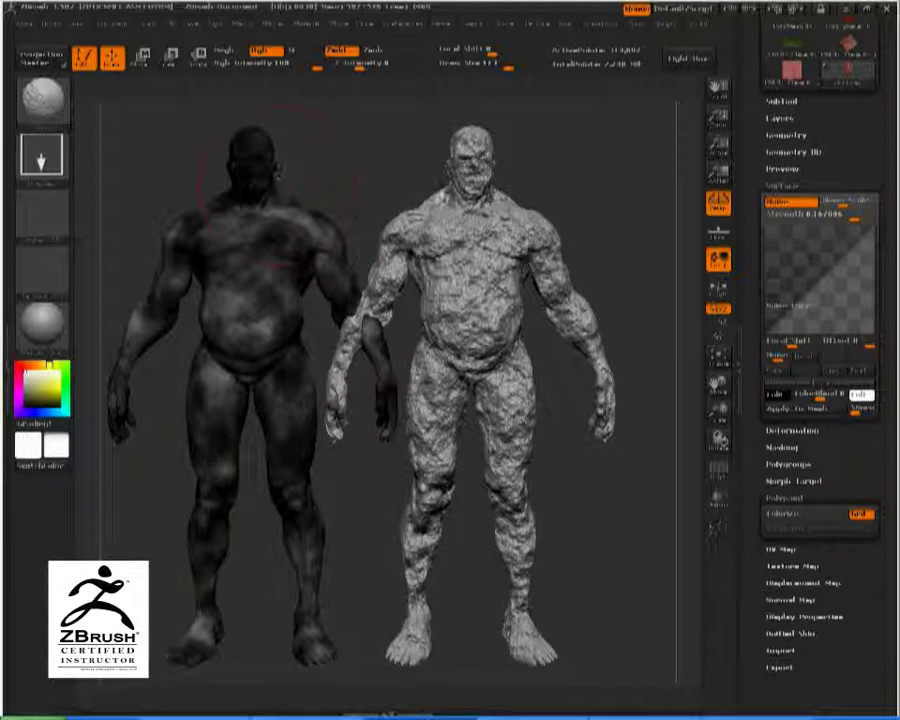
mouse_move(601, 193)
mouse_down()
mouse_move(500, 196)
mouse_move(575, 196)
mouse_move(569, 217)
mouse_up()
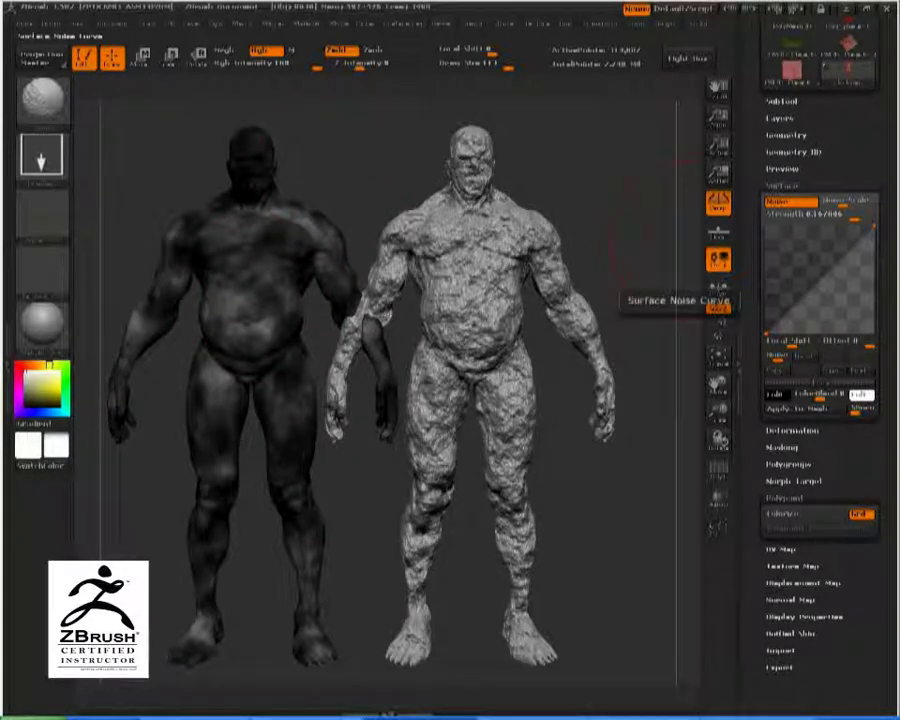
mouse_move(815, 281)
mouse_down()
mouse_move(808, 238)
mouse_move(802, 272)
mouse_up()
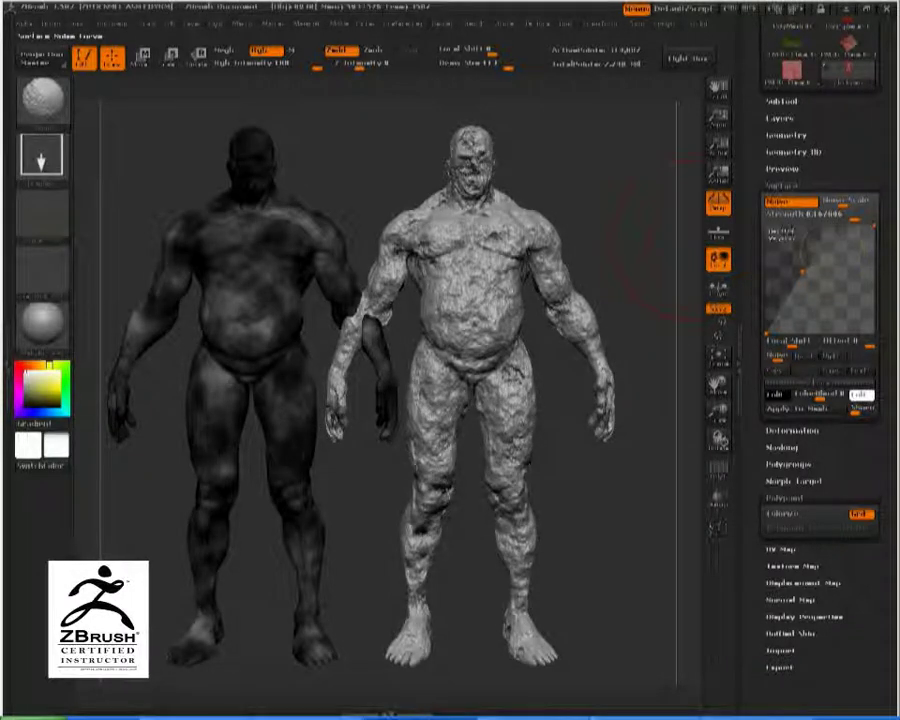
click(833, 267)
drag(833, 267, 835, 271)
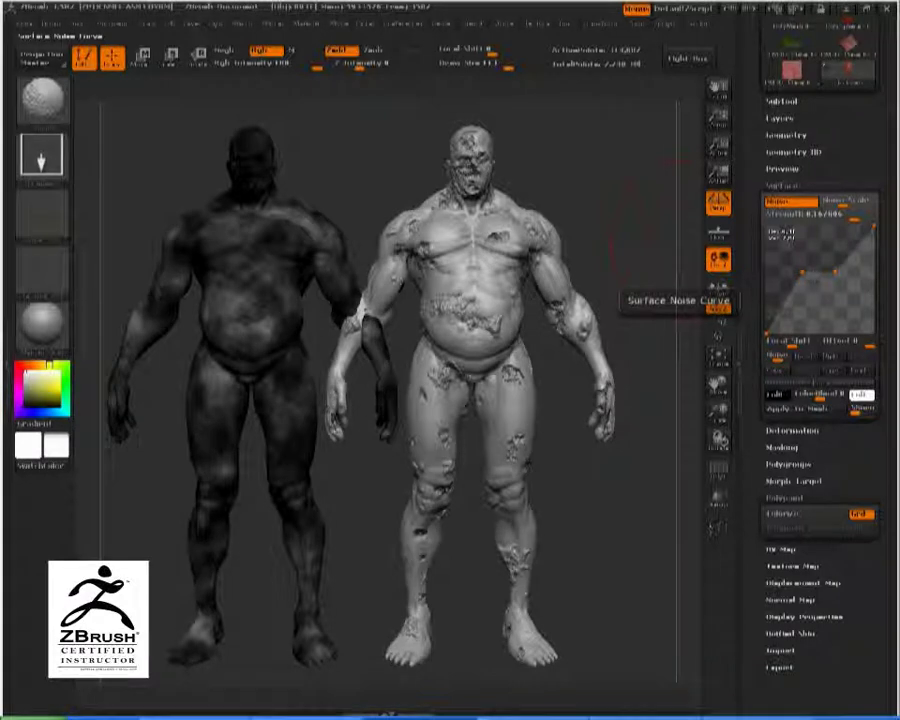
Reshape the noise curve into a flat mid-height line with one narrow notch dropping to the bottom at its center.
drag(609, 234, 574, 236)
alt+drag(594, 268, 617, 492)
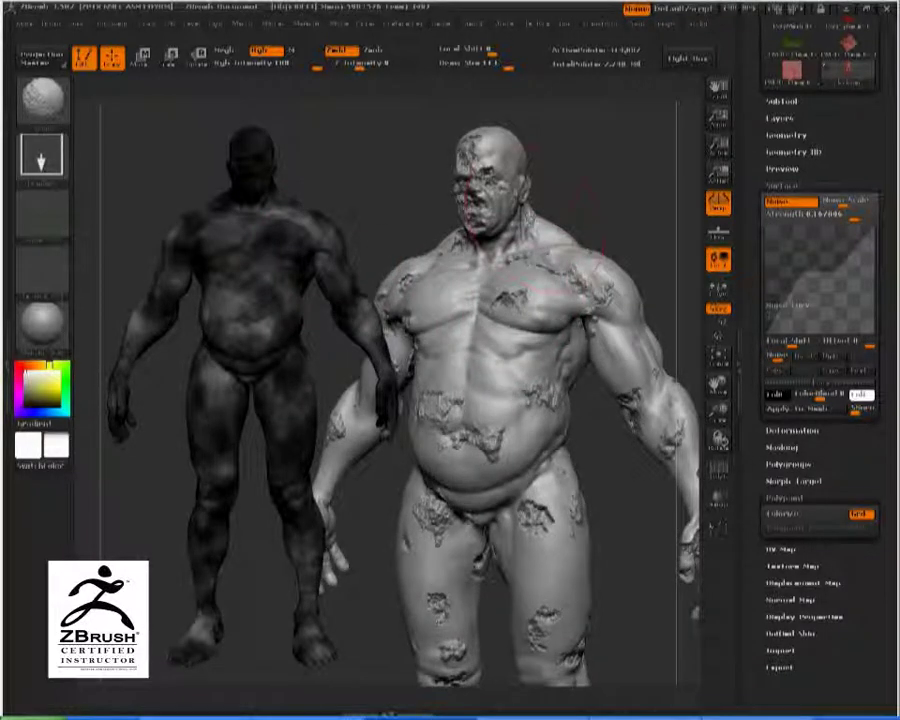
alt+drag(586, 190, 440, 228)
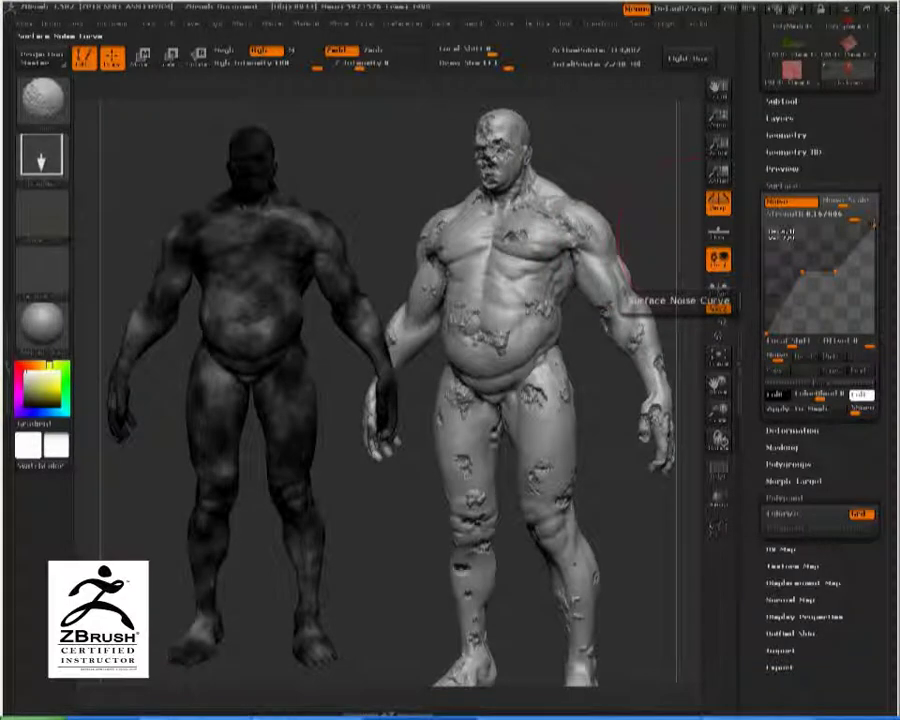
drag(875, 226, 874, 333)
drag(649, 211, 618, 387)
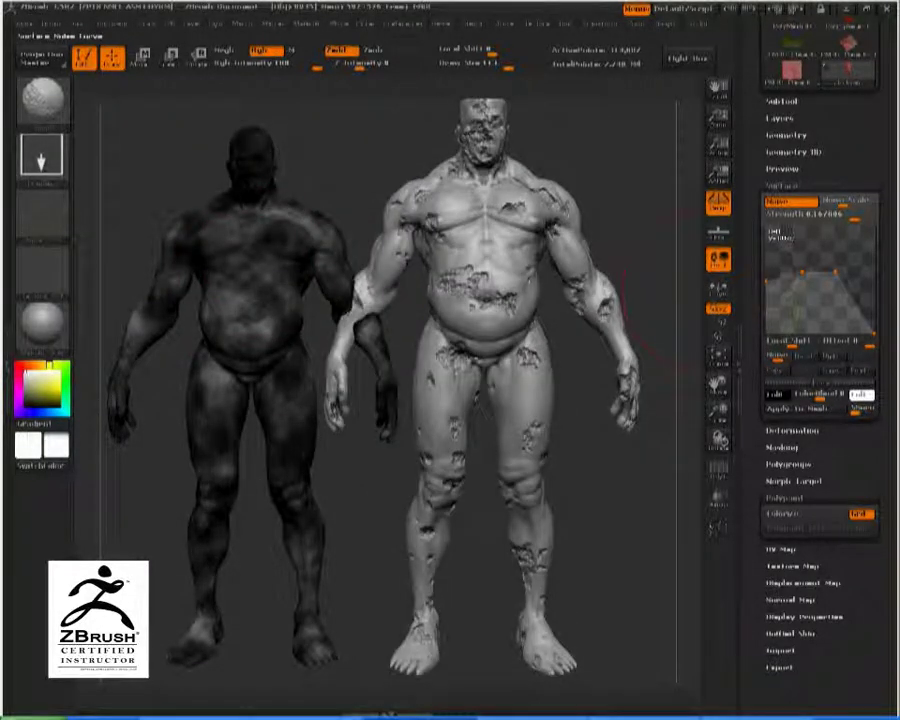
drag(873, 333, 815, 331)
drag(802, 272, 820, 273)
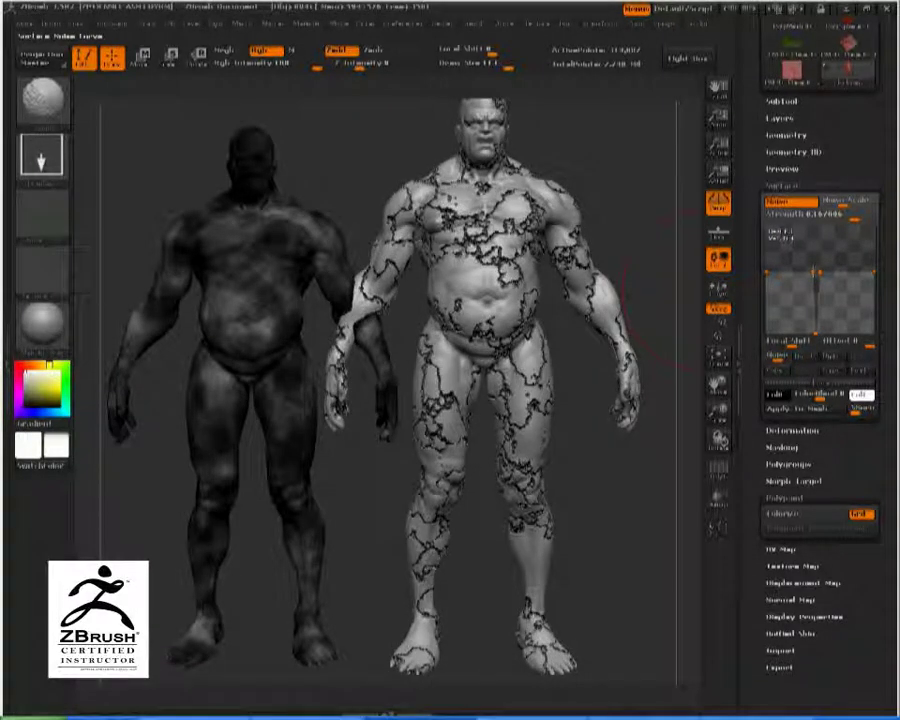
Examine the crack-like noise pattern on the model's head, torso and arms from several angles and distances.
mouse_move(650, 226)
mouse_down()
mouse_move(618, 190)
mouse_move(633, 275)
mouse_move(588, 272)
mouse_up()
alt+drag(322, 112, 468, 200)
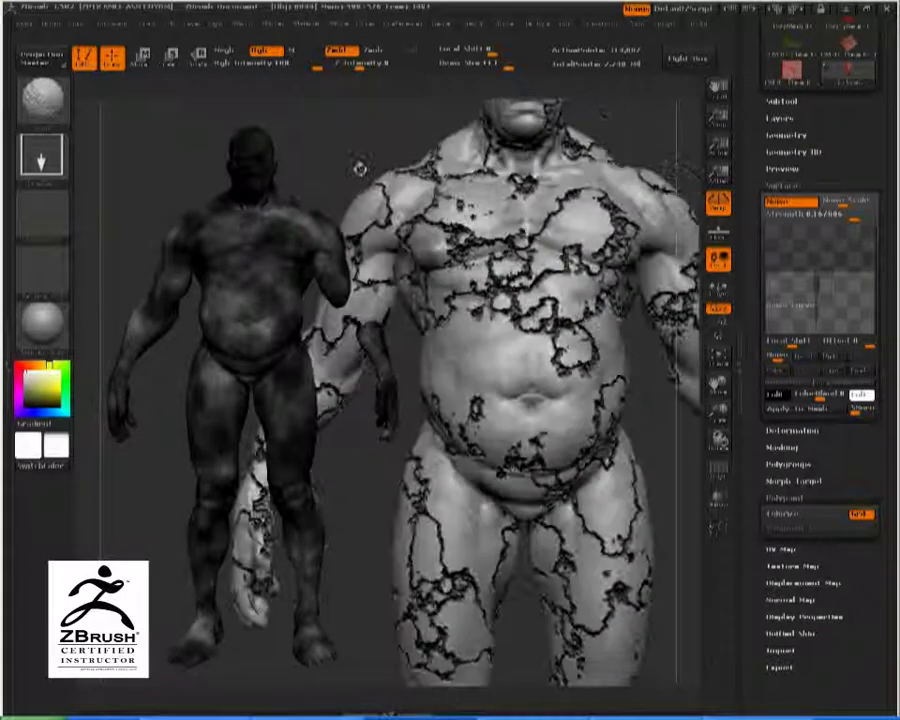
alt+drag(367, 171, 362, 150)
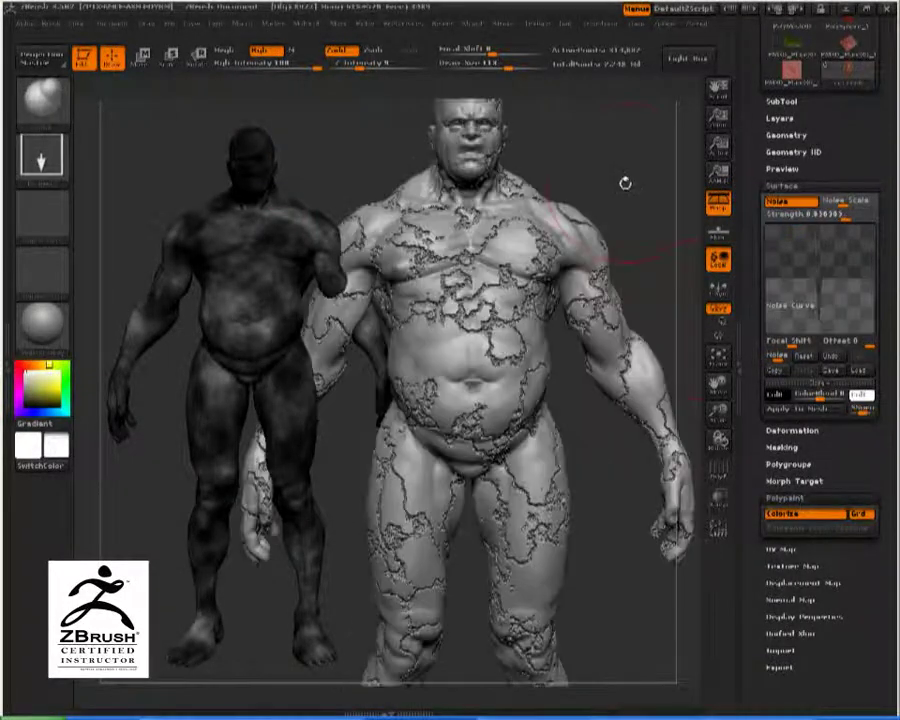
drag(632, 174, 622, 229)
alt+drag(624, 115, 612, 274)
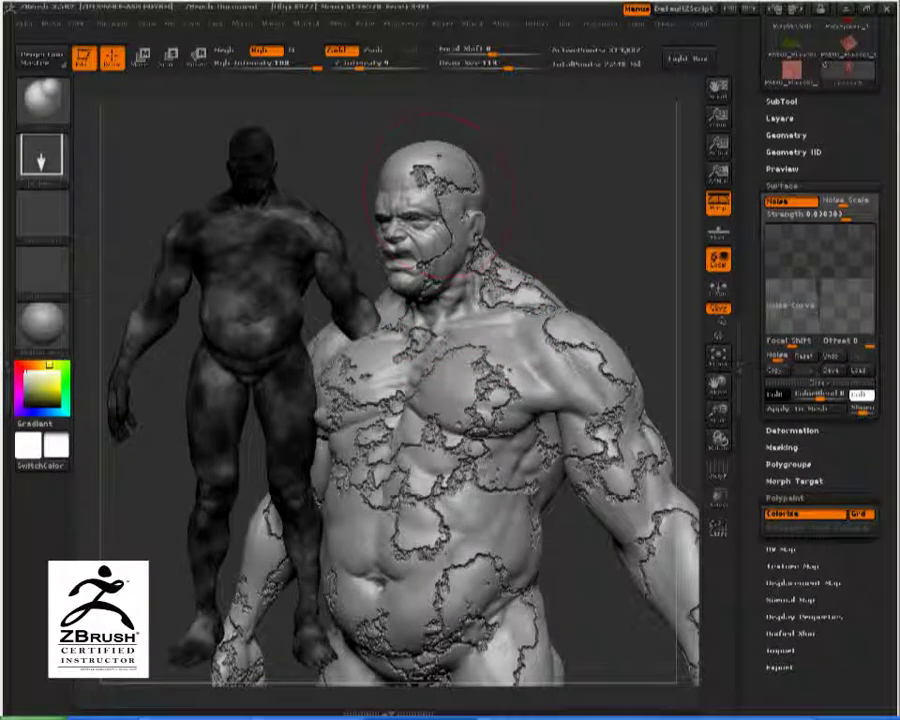
drag(562, 186, 745, 352)
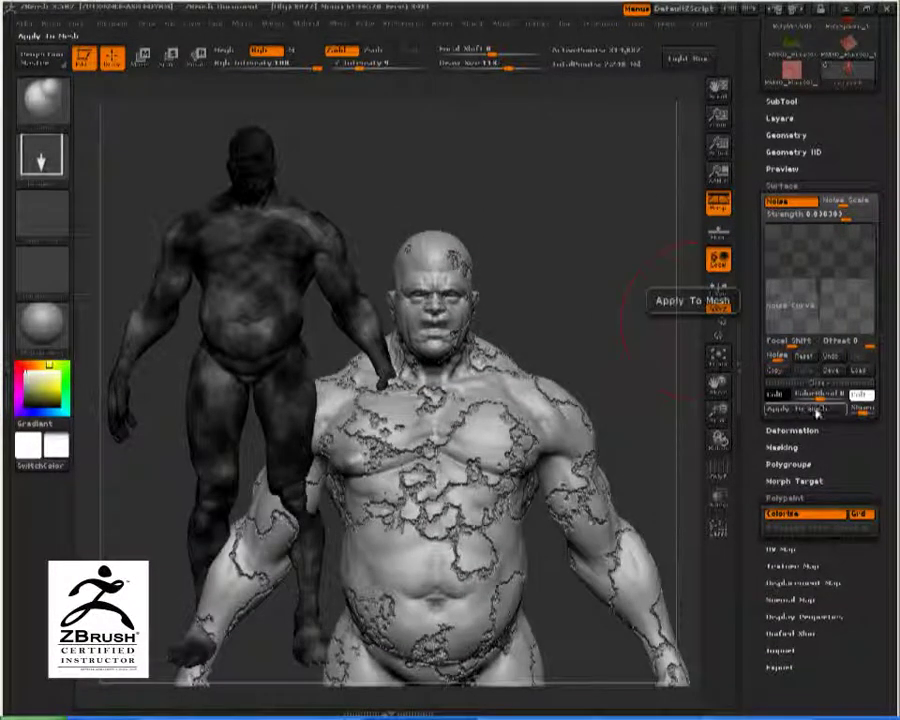
alt+drag(617, 286, 642, 70)
mouse_move(780, 281)
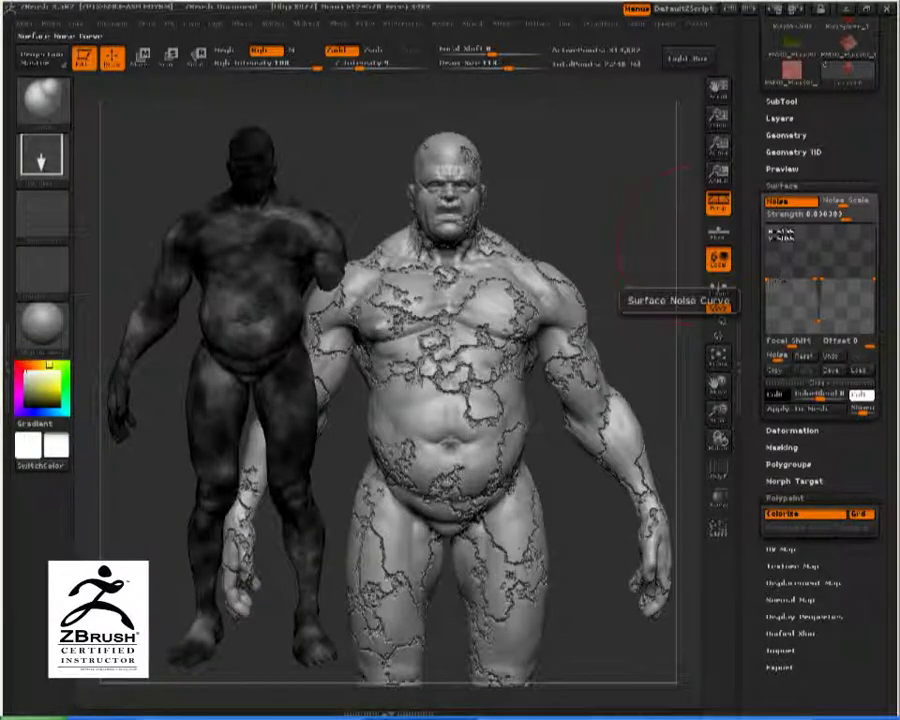
drag(607, 212, 581, 269)
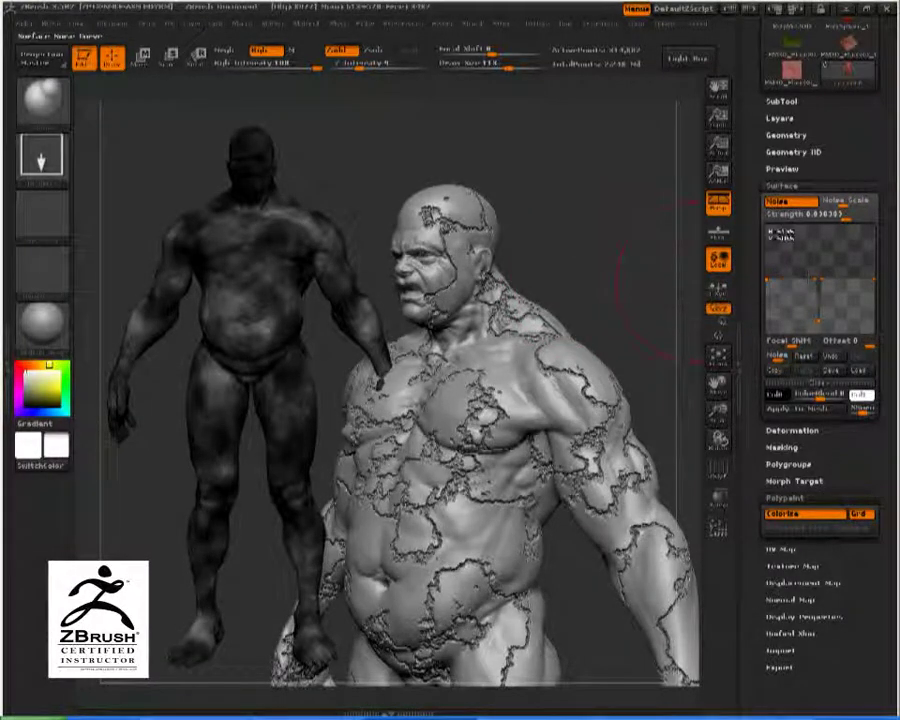
drag(616, 267, 568, 265)
mouse_move(812, 287)
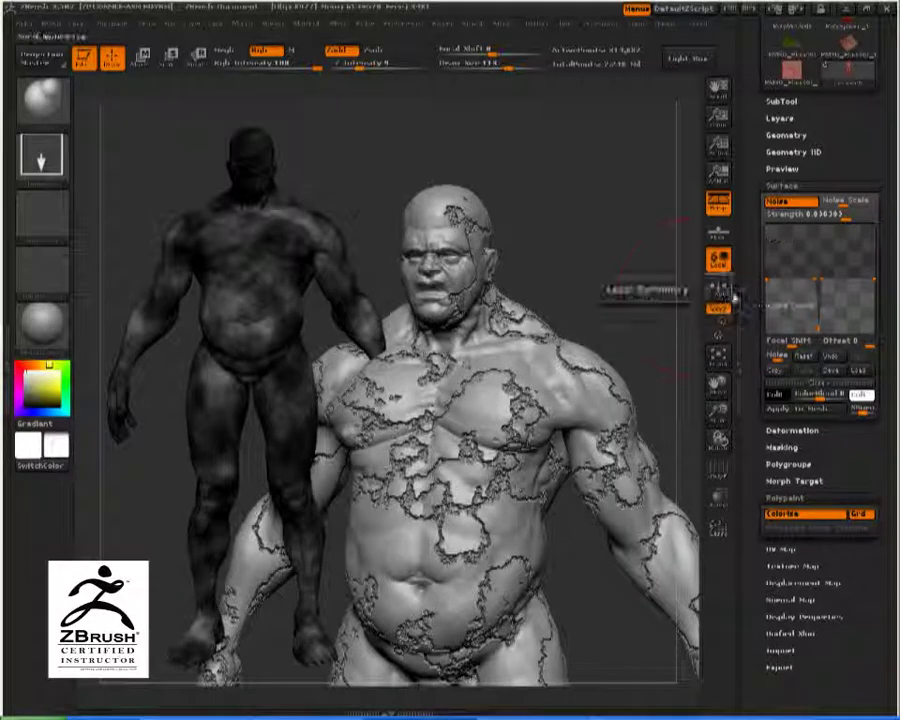
drag(581, 281, 675, 210)
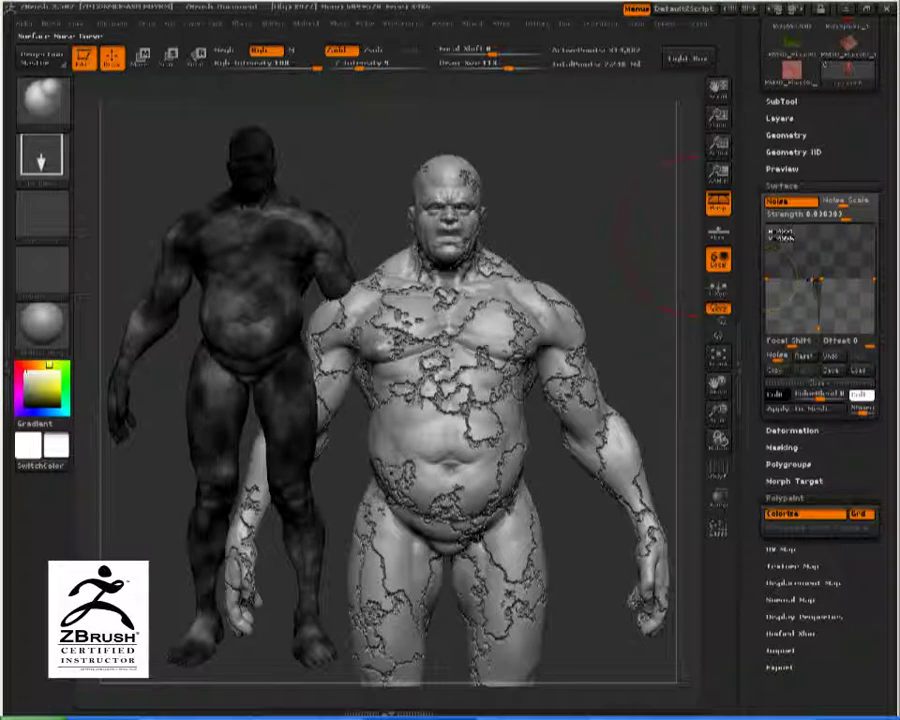
Adjust the noise curve points around the central notch, leveling them with the flat part of the curve.
click(812, 280)
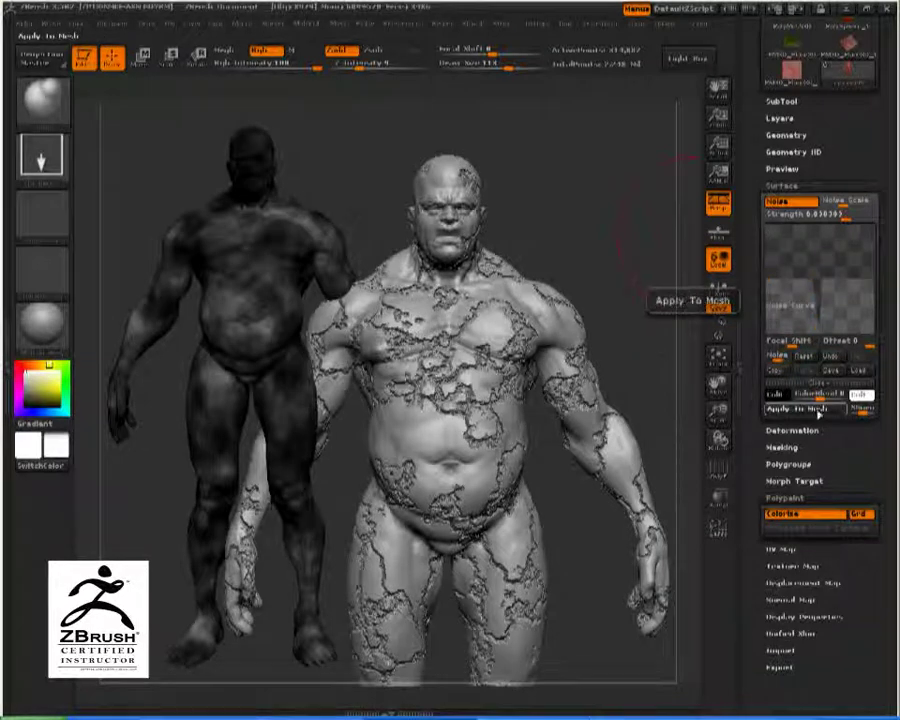
mouse_move(595, 176)
mouse_down()
mouse_move(567, 187)
mouse_move(617, 212)
mouse_move(575, 234)
mouse_move(597, 256)
mouse_up()
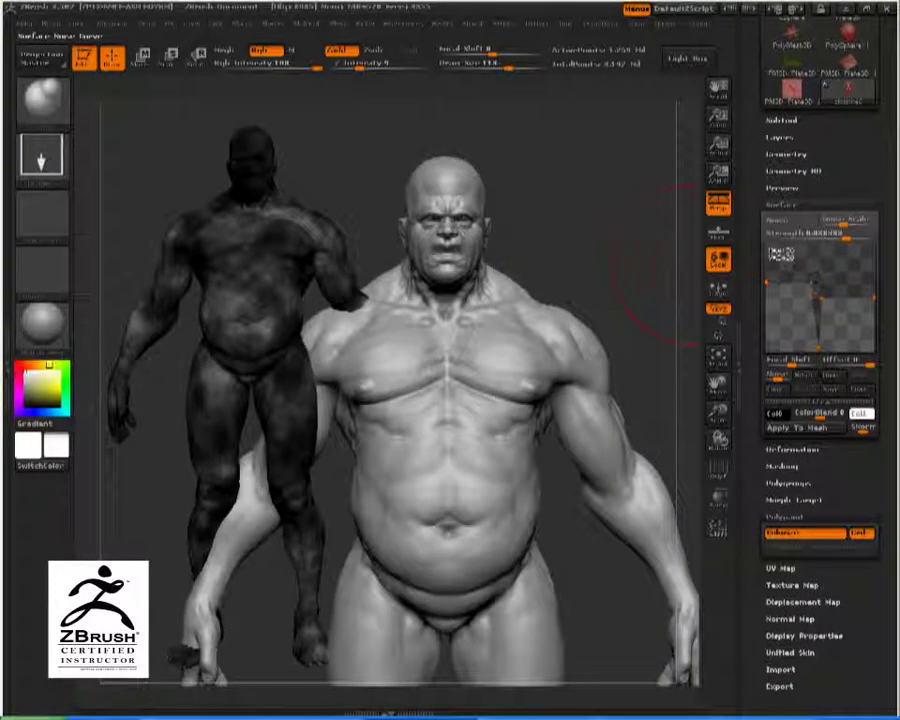
drag(822, 298, 821, 282)
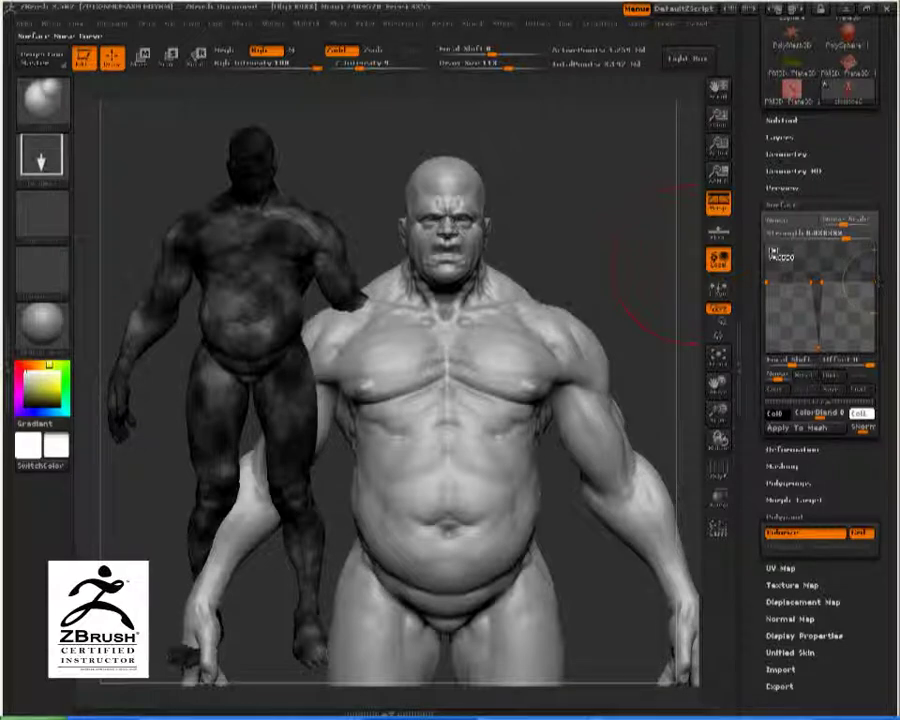
Turn surface Noise back on, apply it to the mesh and check the cracks over the full body.
click(786, 221)
drag(605, 213, 592, 162)
click(795, 427)
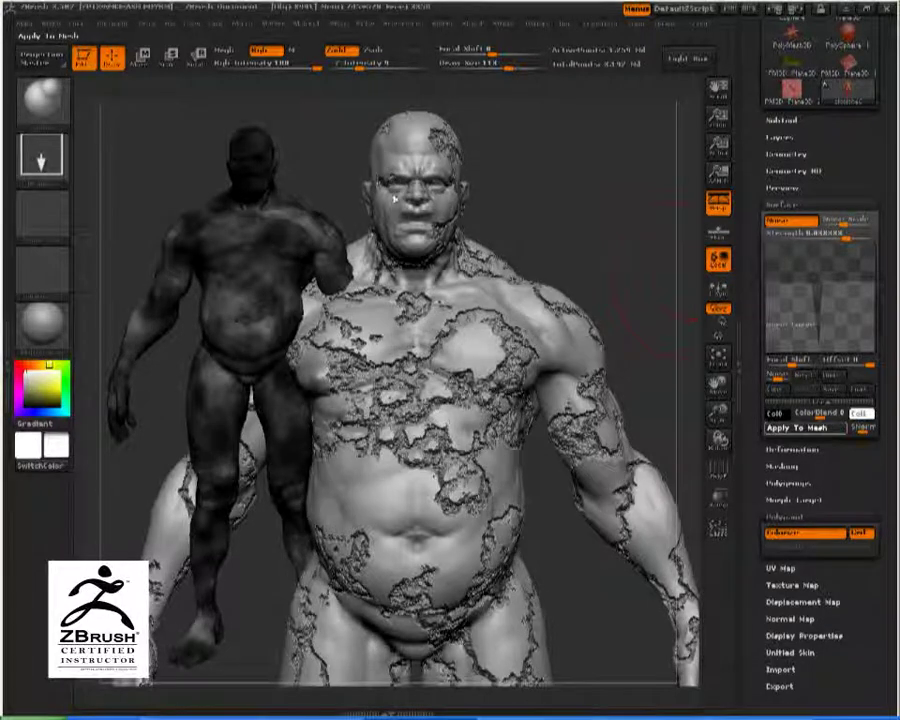
drag(515, 221, 540, 602)
alt+drag(681, 527, 634, 190)
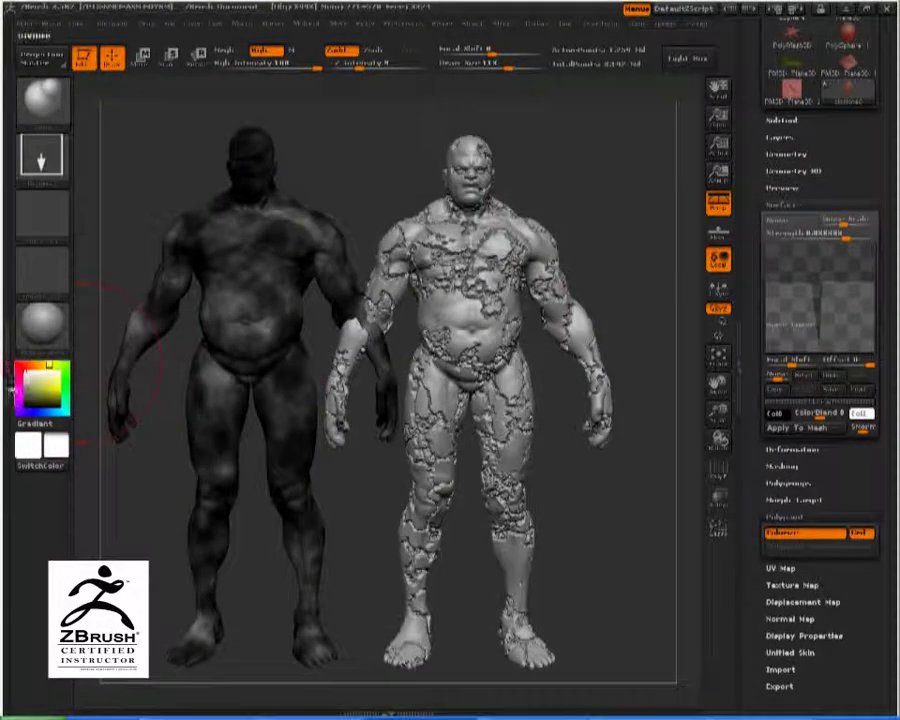
Open the brush settings that contain the brush's own surface noise options.
click(10, 380)
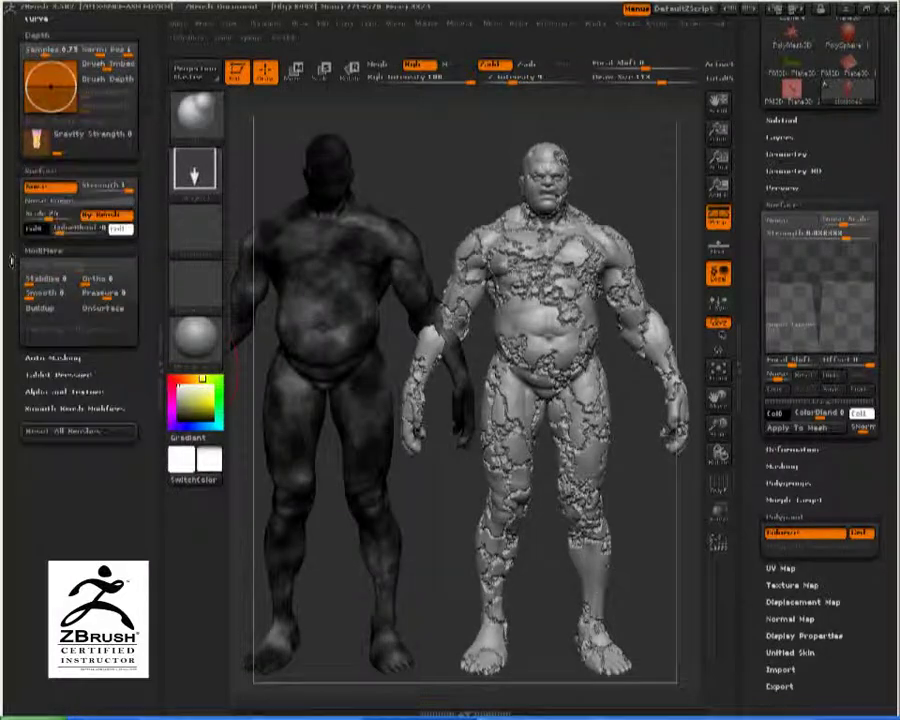